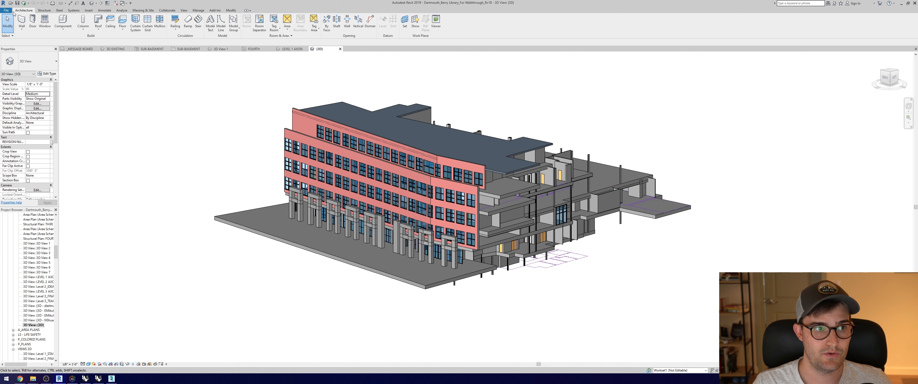
- Select the entire building in the 3D view and start a DWG export of the current view
left_click_drag(160, 328, 733, 97)
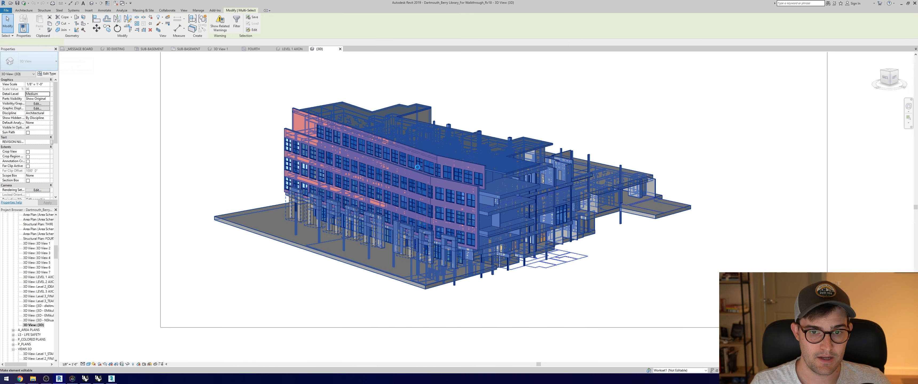
left_click(7, 11)
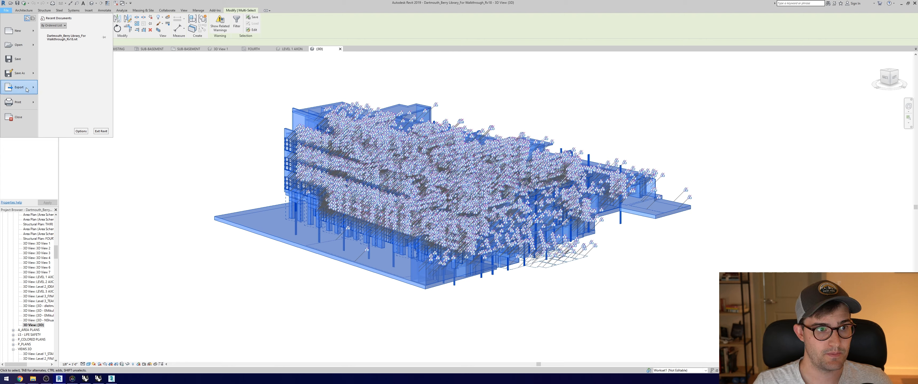
mouse_move(34, 89)
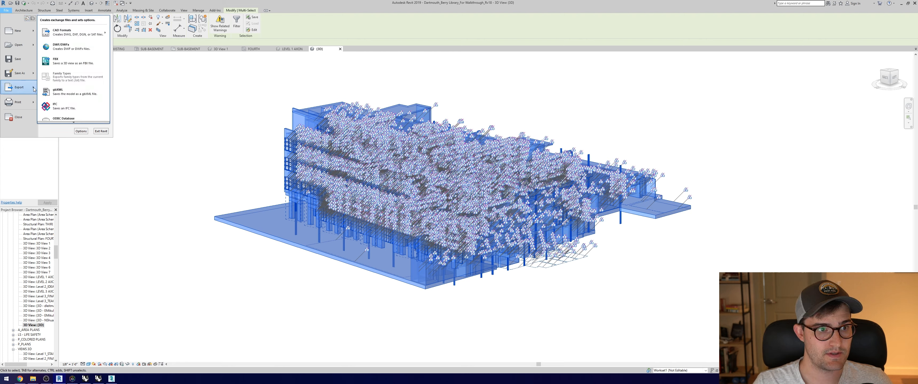
mouse_move(59, 34)
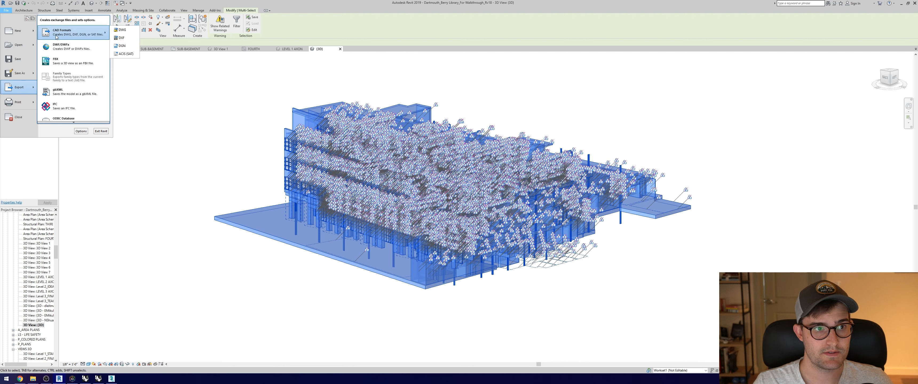
left_click(121, 30)
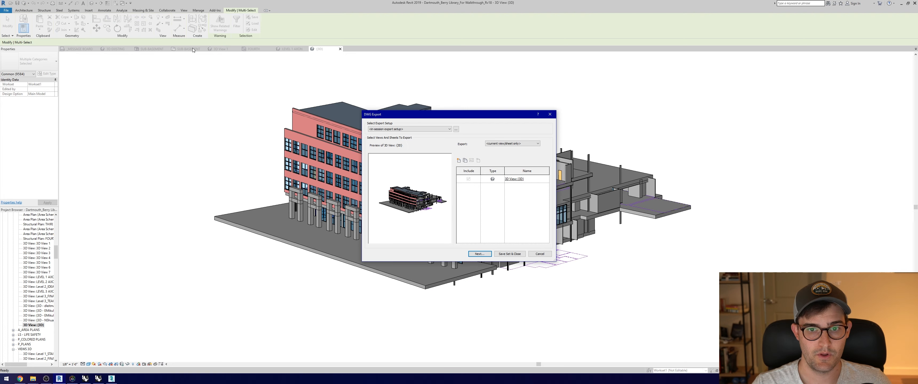
- Set the DWG export setup to export solids as ACIS solids and check its units and coordinates
left_click(456, 129)
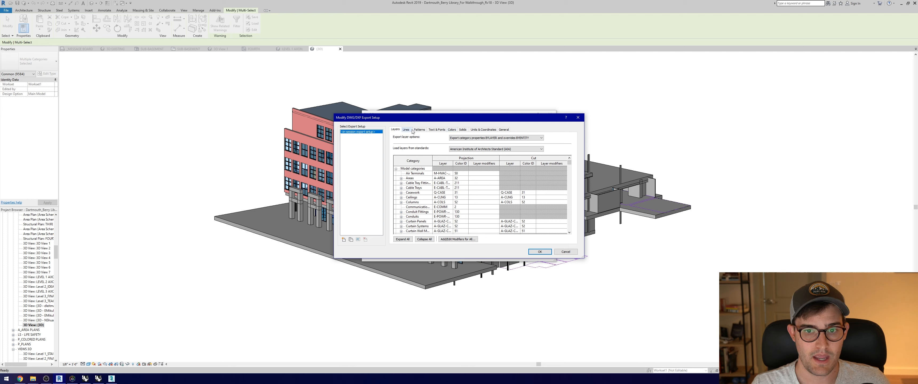
left_click(461, 130)
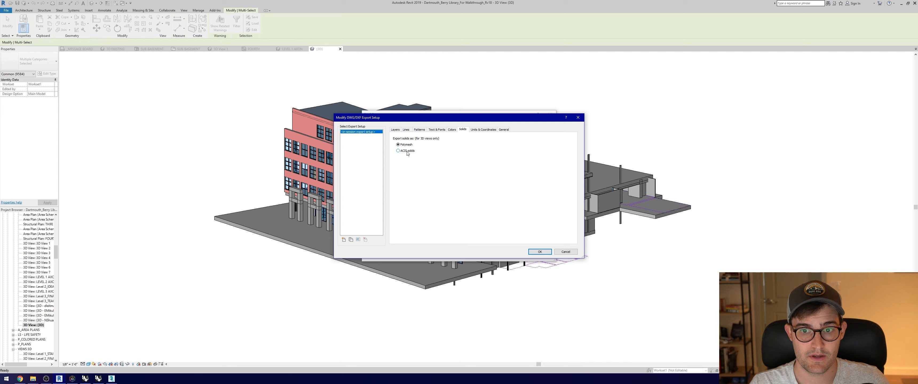
left_click(407, 151)
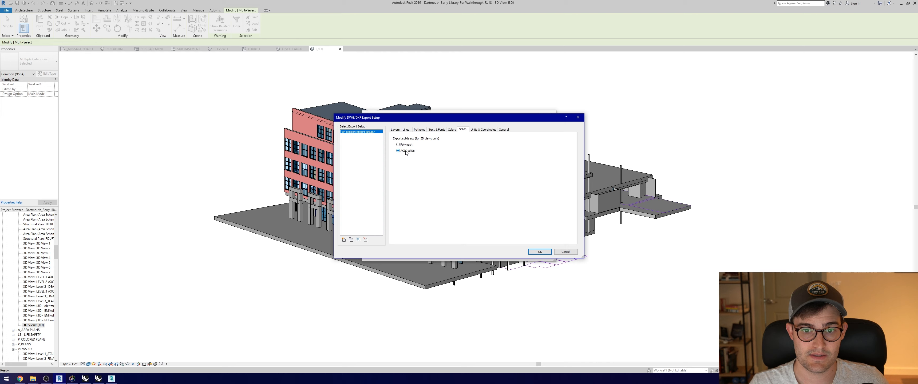
left_click(478, 130)
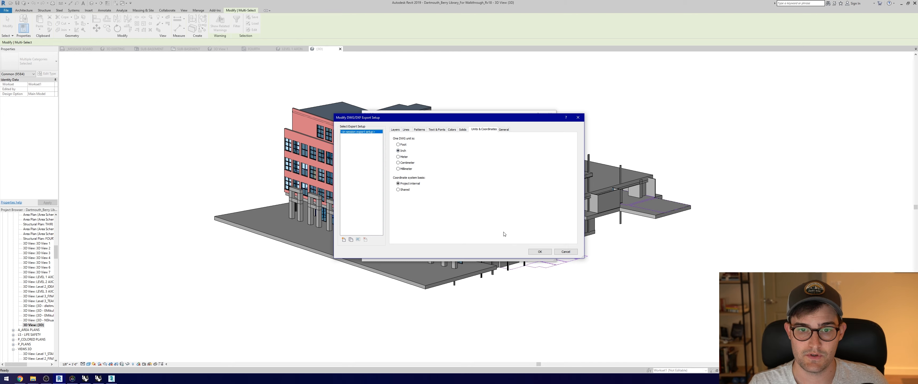
left_click(539, 251)
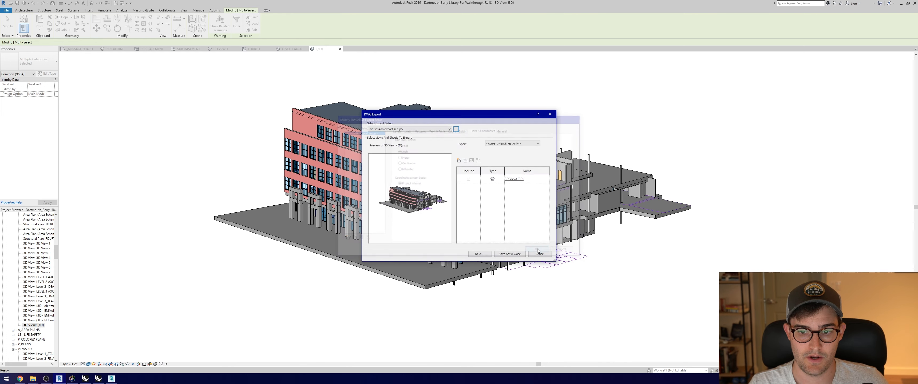
- Export the 3D view to the Desktop in the AutoCAD 2007 DWG format
left_click(479, 254)
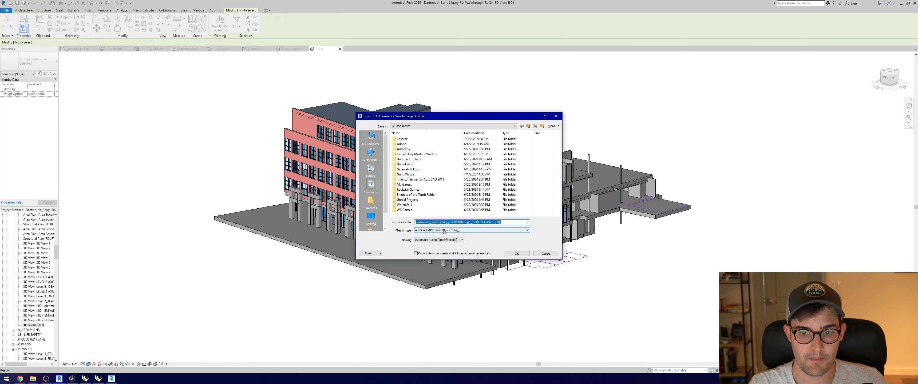
left_click(450, 230)
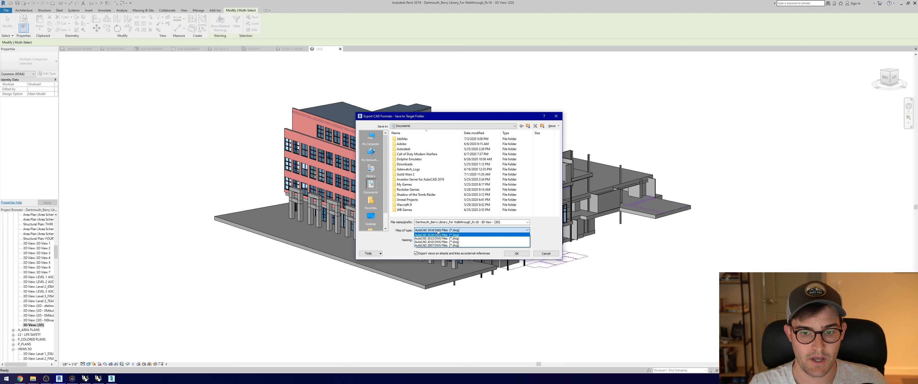
left_click(434, 245)
left_click(370, 217)
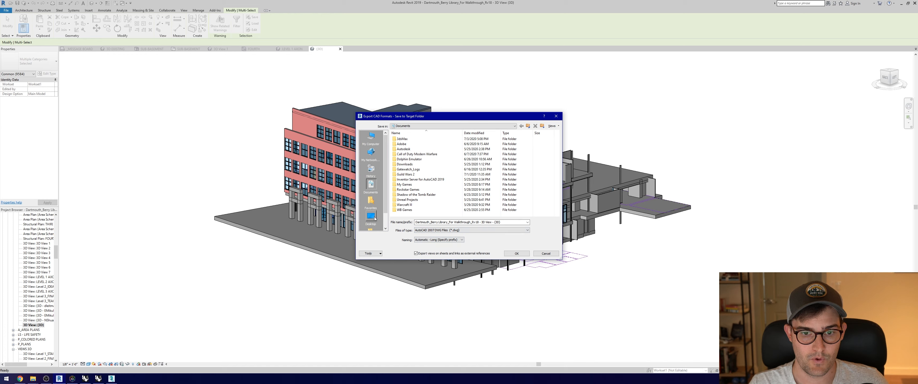
left_click(516, 254)
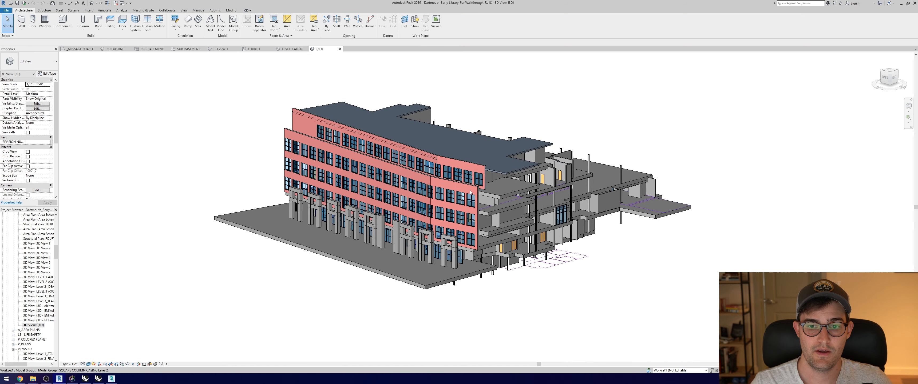
- Switch to Rhino and set the untitled document's model units to inches
left_click(99, 379)
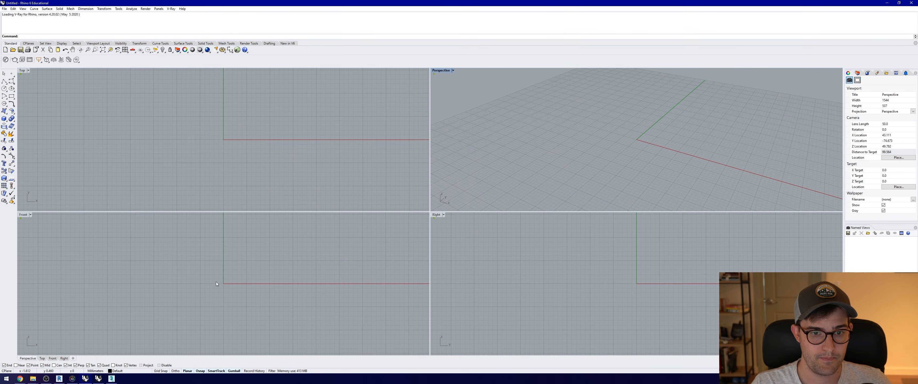
type("Units")
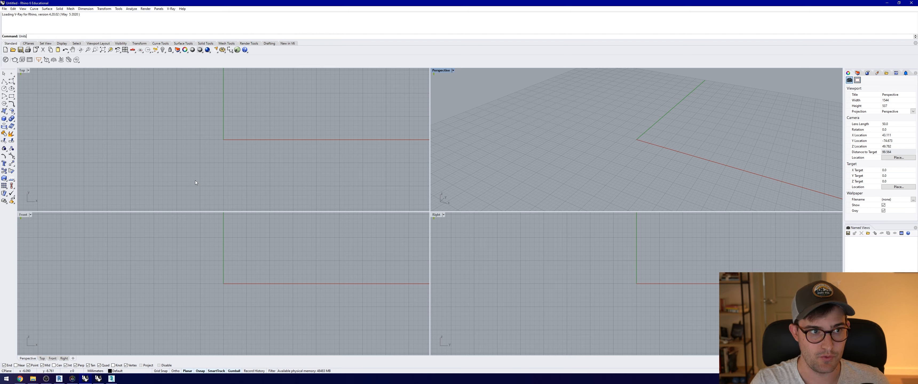
key("Return")
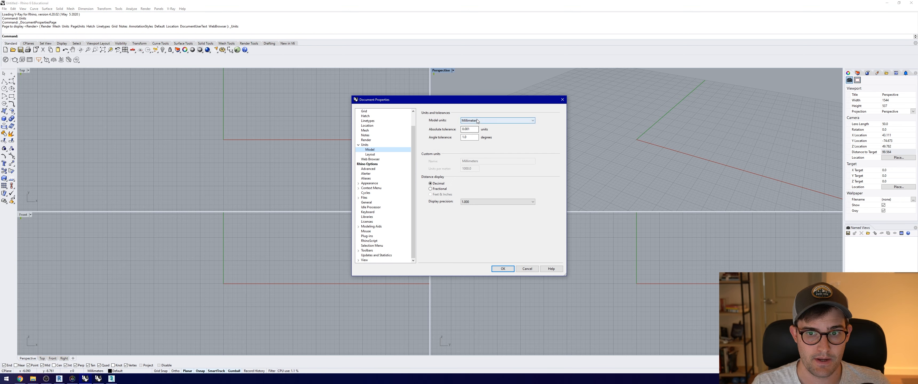
left_click(477, 121)
left_click(471, 158)
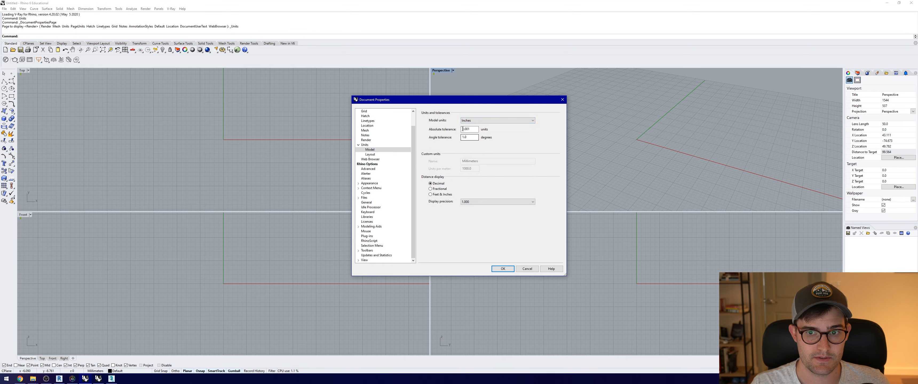
left_click(501, 269)
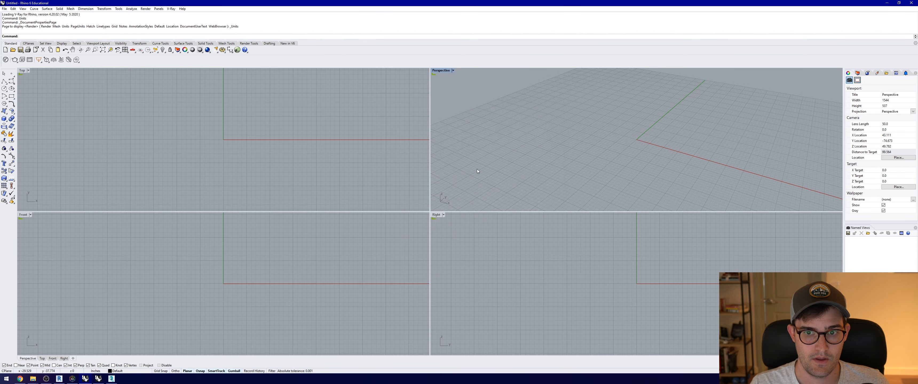
- Maximize the Perspective viewport and import the exported Dartmouth Berry Library DWG with model units in inches
double_click(442, 71)
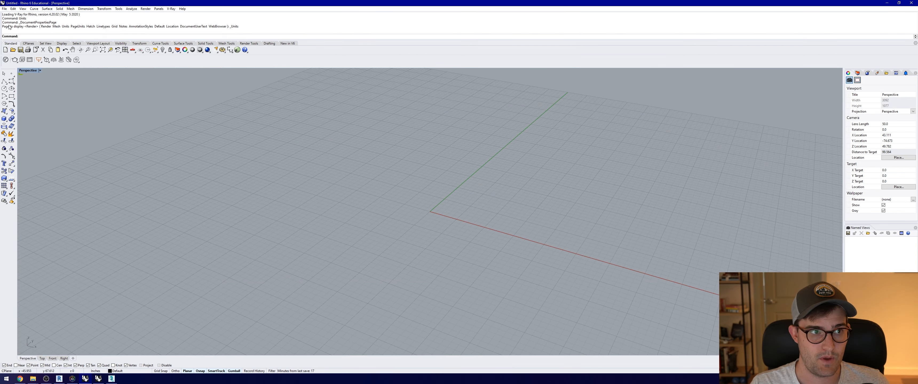
left_click(4, 9)
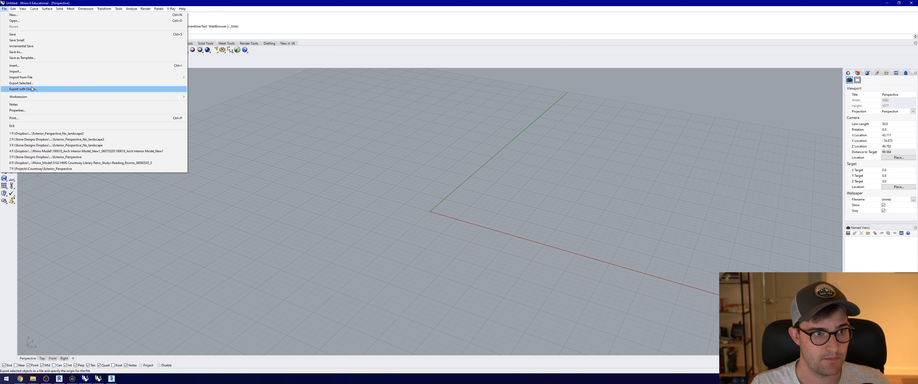
left_click(22, 71)
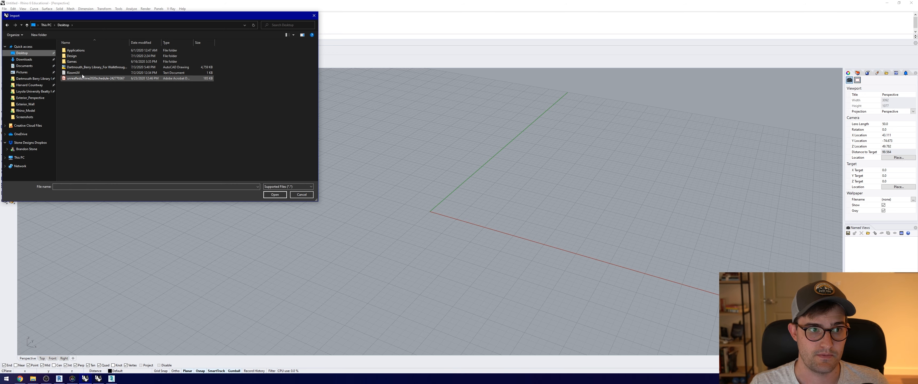
double_click(89, 67)
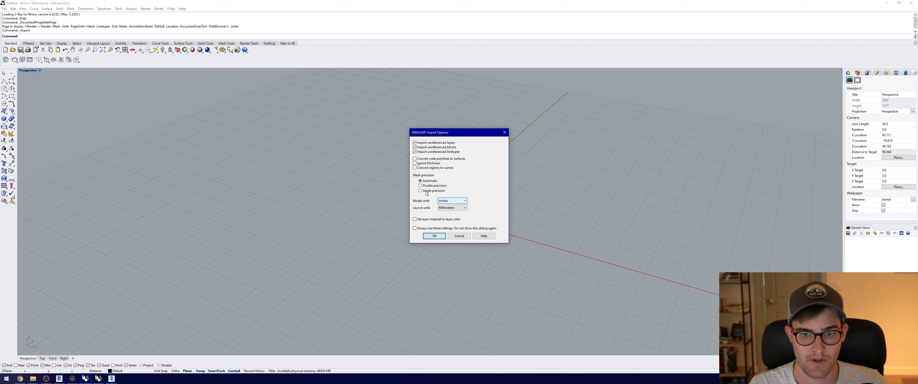
left_click(433, 236)
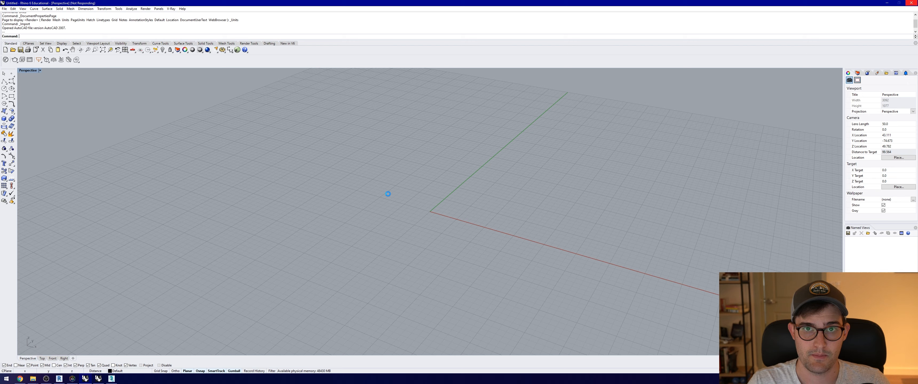
- Zoom to the extents of the imported building and display the Perspective viewport in Shaded mode
type("z")
key("Return")
type("e")
key("Return")
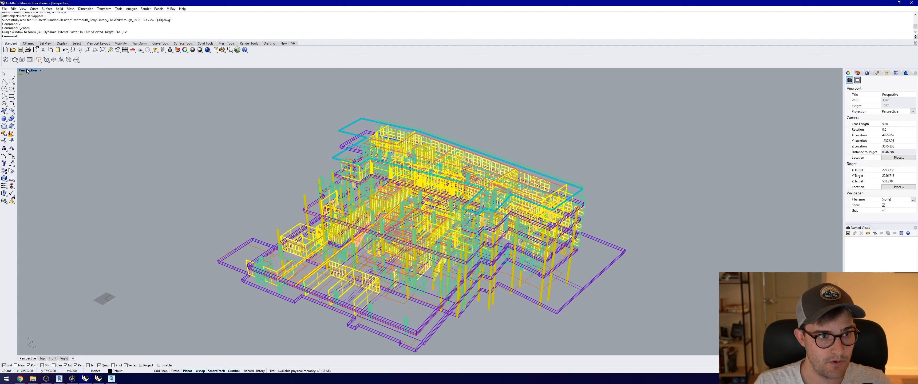
left_click(40, 71)
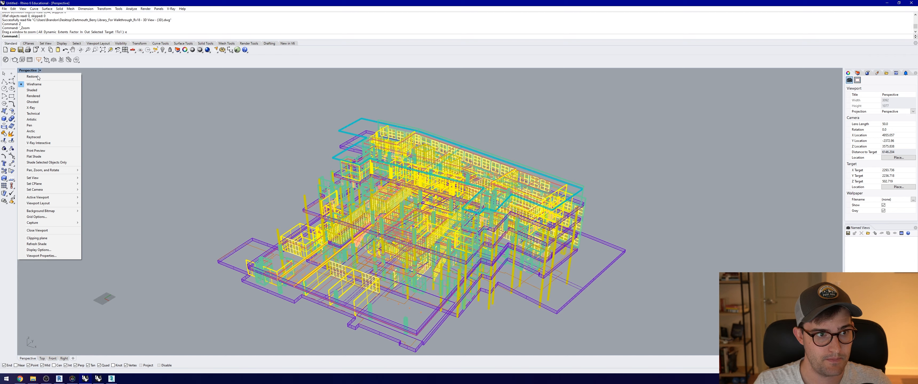
left_click(37, 91)
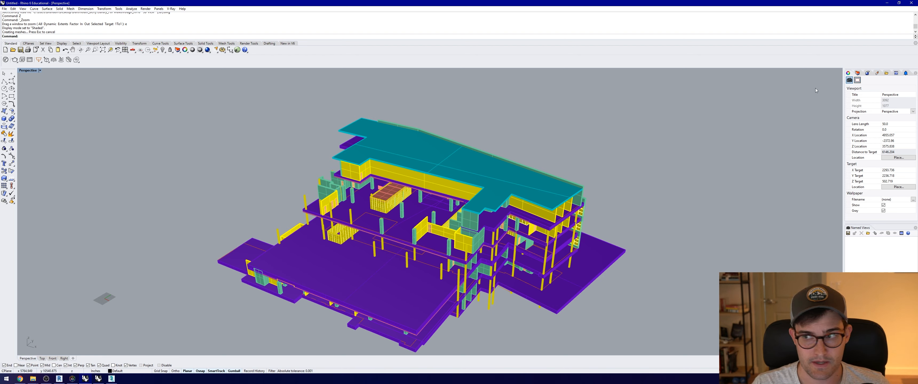
- Check the imported layers by toggling the visibility of A-WALL and A-FLOR, and examine the building's floors and walls up close
left_click(858, 73)
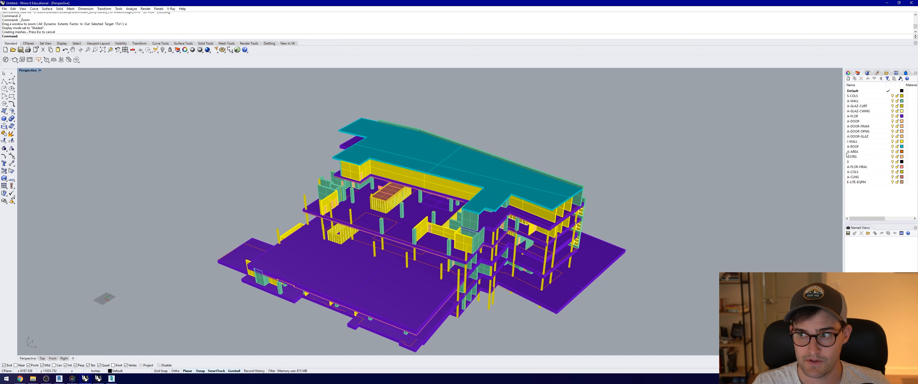
left_click(892, 101)
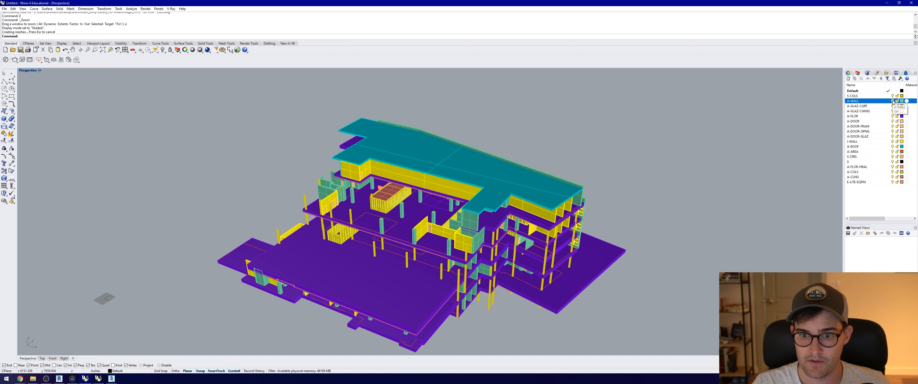
left_click(892, 102)
left_click(894, 116)
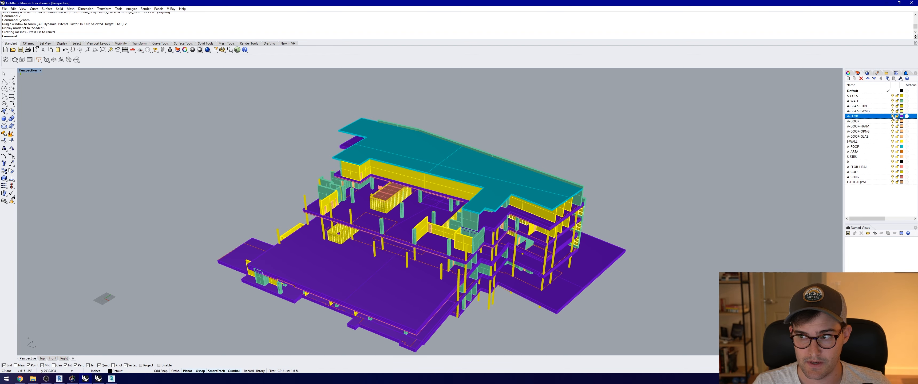
left_click(893, 116)
left_click(894, 116)
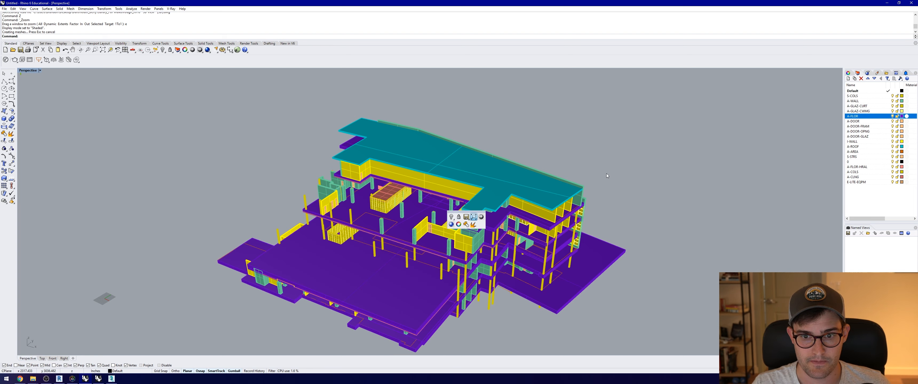
right_click_drag(445, 213, 434, 206)
scroll(434, 205, "up", 5)
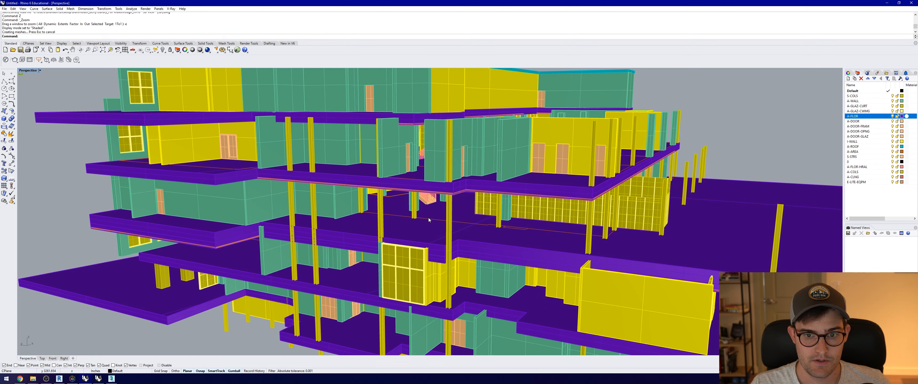
scroll(439, 221, "down", 3)
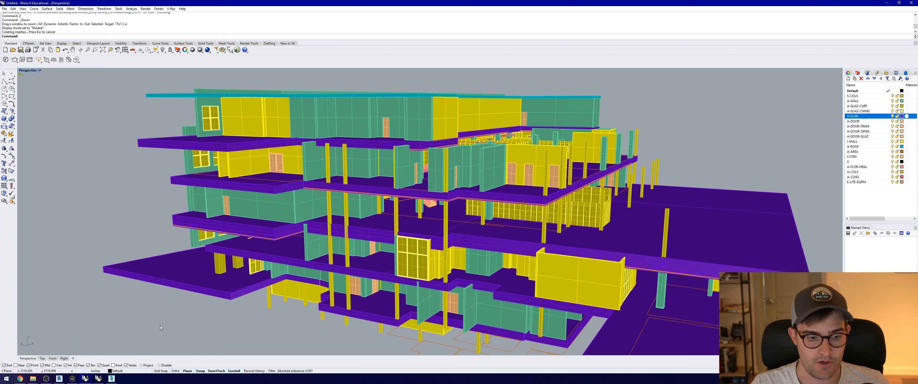
- Switch to the other Rhino window with the rebuilt library model and examine its facade from a lower angle
left_click(887, 2)
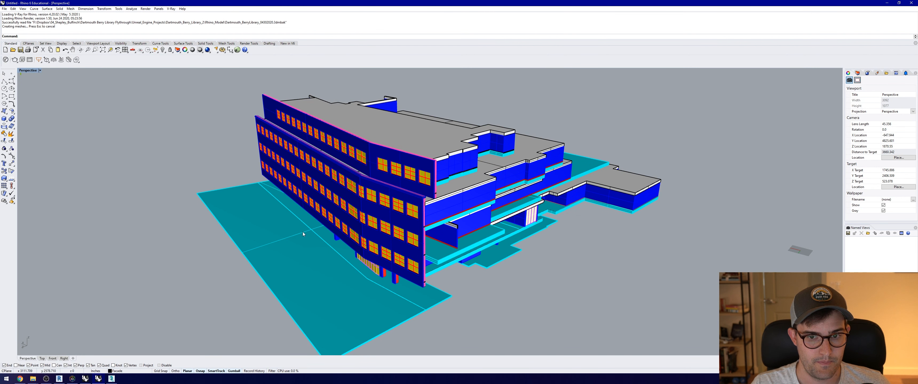
right_click_drag(476, 265, 490, 224)
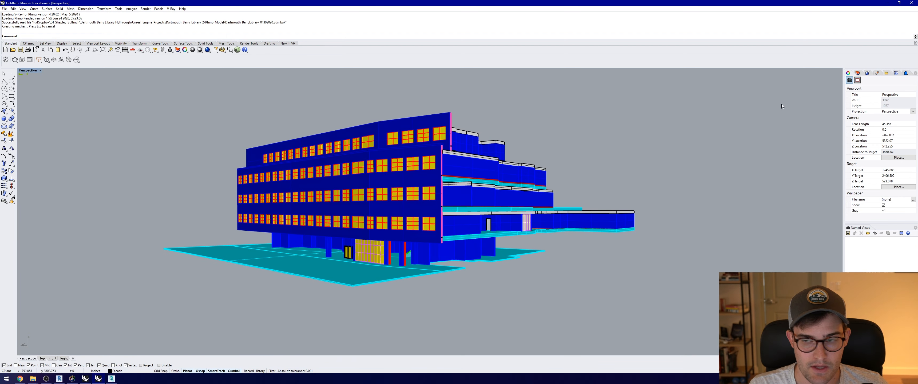
- Show the layer list and collapse the Ceiling, Column, Door - Elevator, Facade and Floor layer groups
left_click(857, 73)
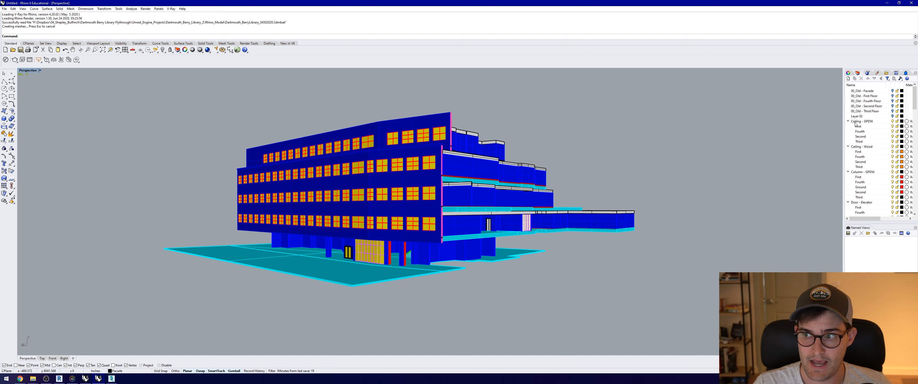
left_click(850, 122)
left_click(849, 127)
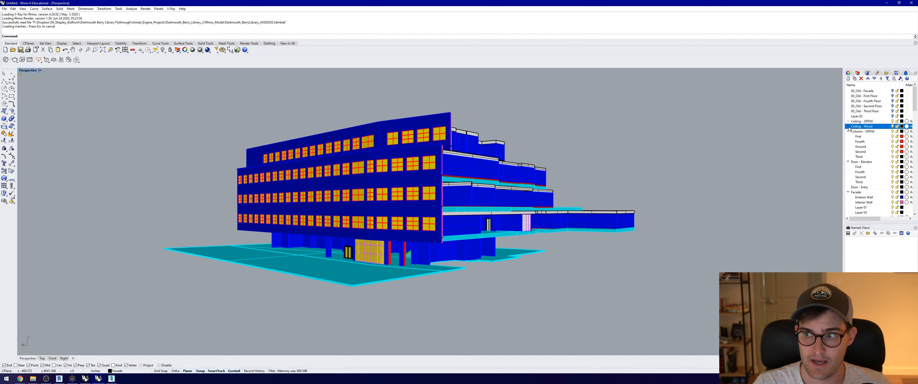
left_click(849, 131)
left_click(848, 137)
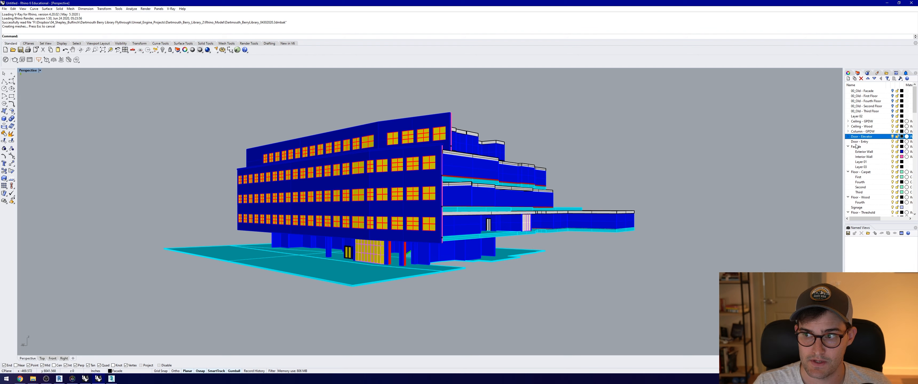
left_click(849, 146)
left_click(849, 152)
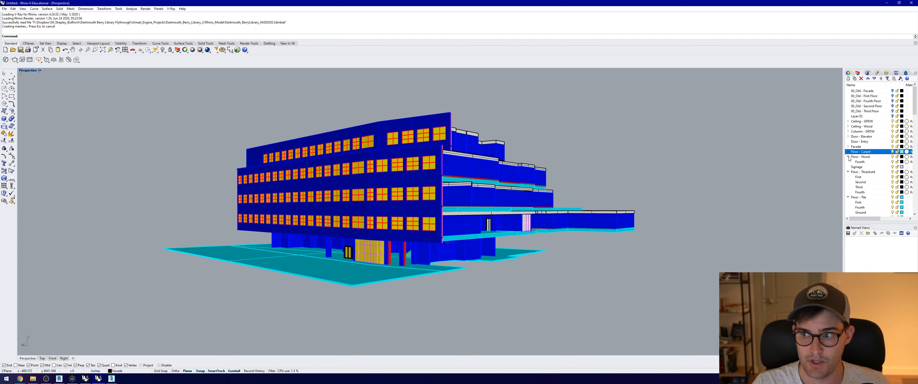
left_click(849, 157)
left_click(849, 167)
left_click(849, 172)
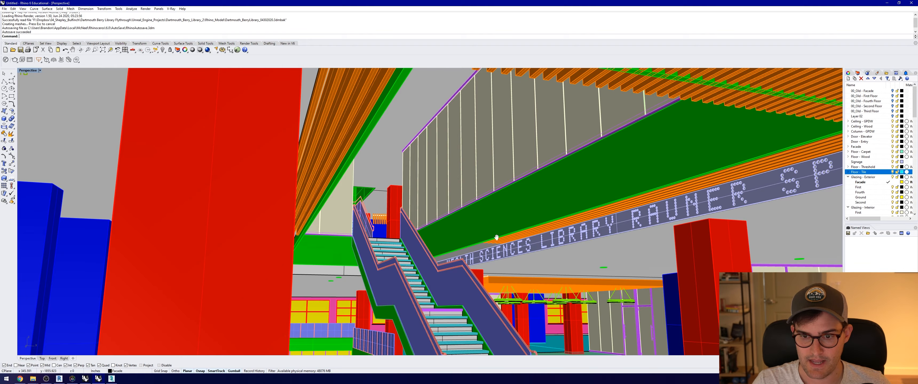
- Run an interactive V-Ray render of the lobby with the staircase and close the frame buffer
right_click_drag(497, 238, 447, 238, "shift")
scroll(496, 238, "down", 3)
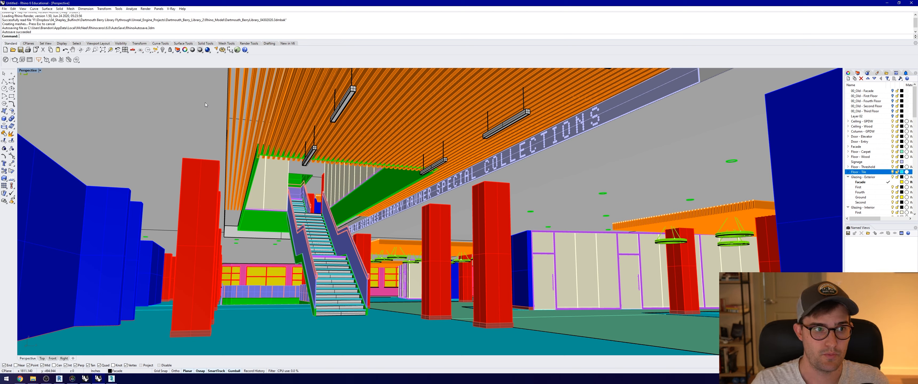
left_click(3, 60)
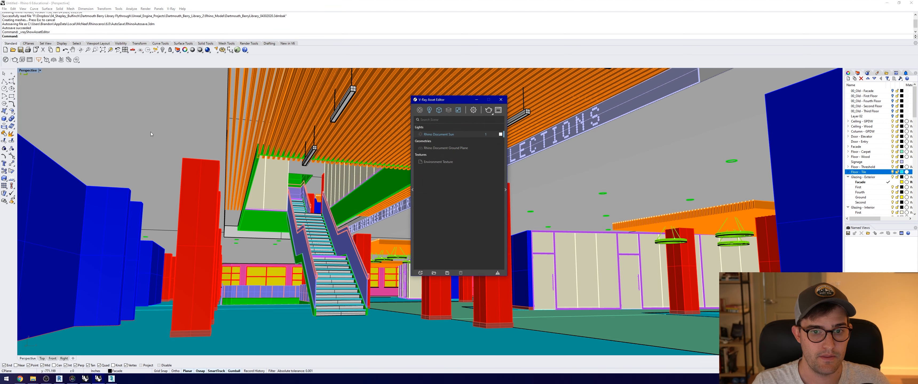
left_click(474, 111)
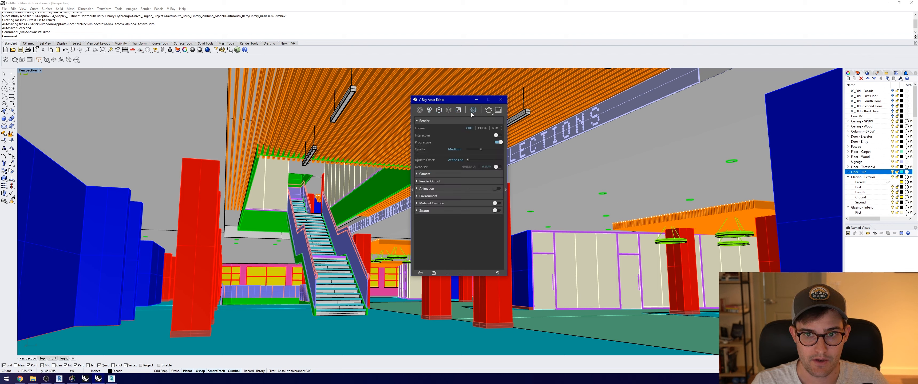
left_click(491, 113)
left_click(489, 123)
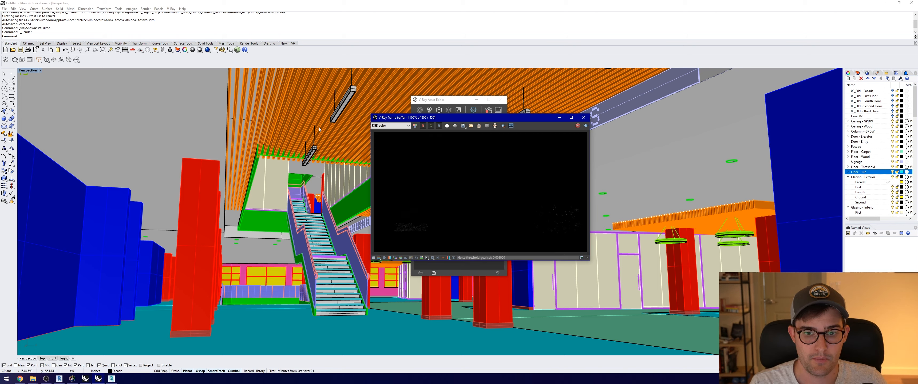
left_click(584, 117)
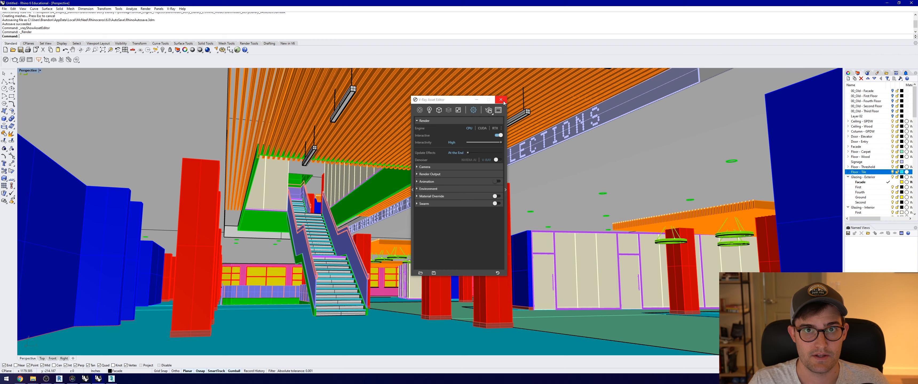
- Select the tile floor at the foot of the lobby stairs and show its texture mapping properties
left_click(337, 319)
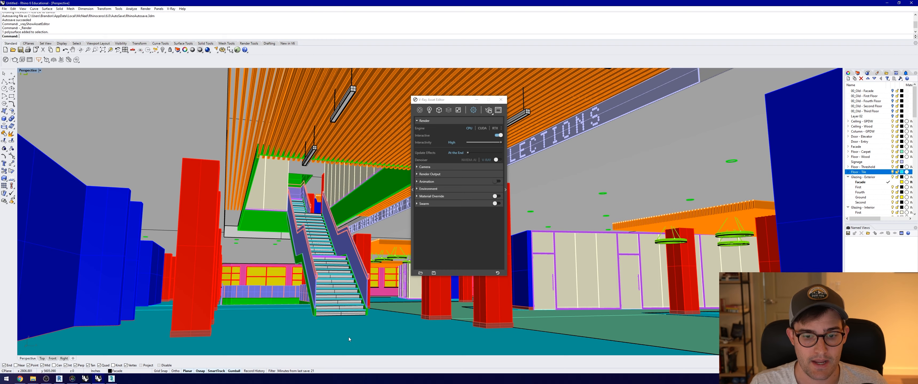
scroll(337, 319, "down", 6)
scroll(337, 314, "up", 6)
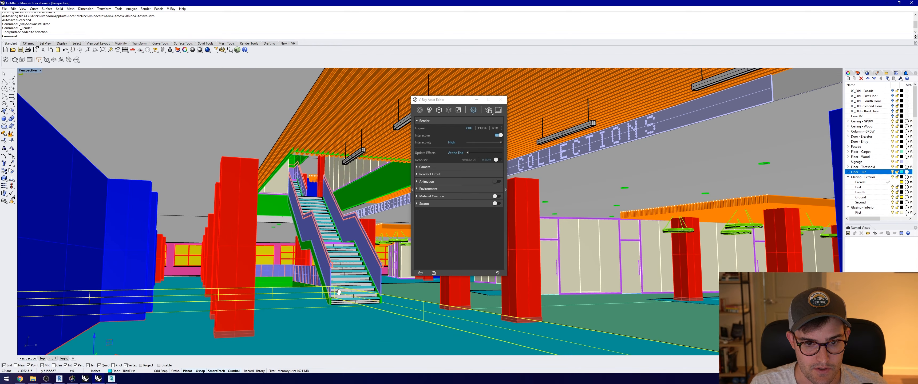
right_click_drag(356, 317, 337, 295, "shift")
scroll(338, 295, "down", 5)
scroll(338, 295, "up", 5)
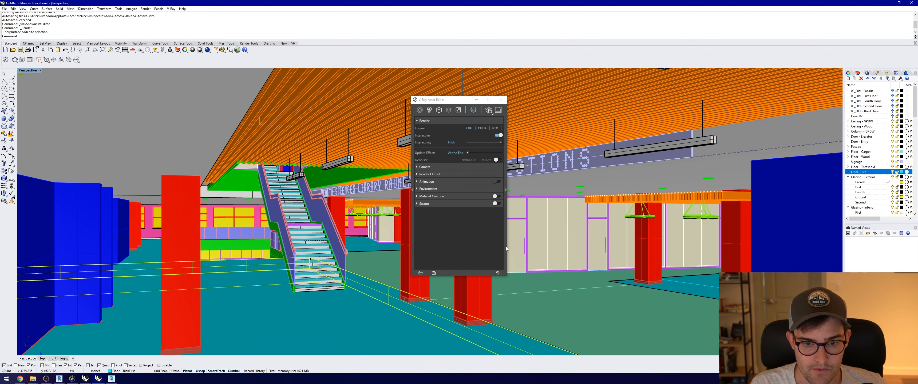
left_click(857, 73)
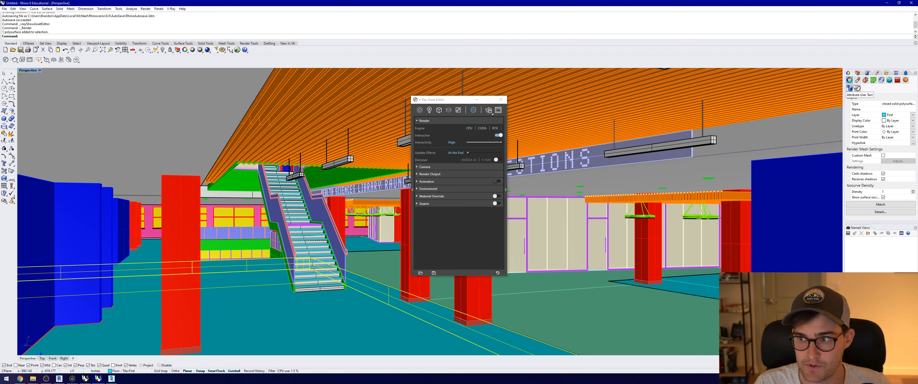
left_click(866, 80)
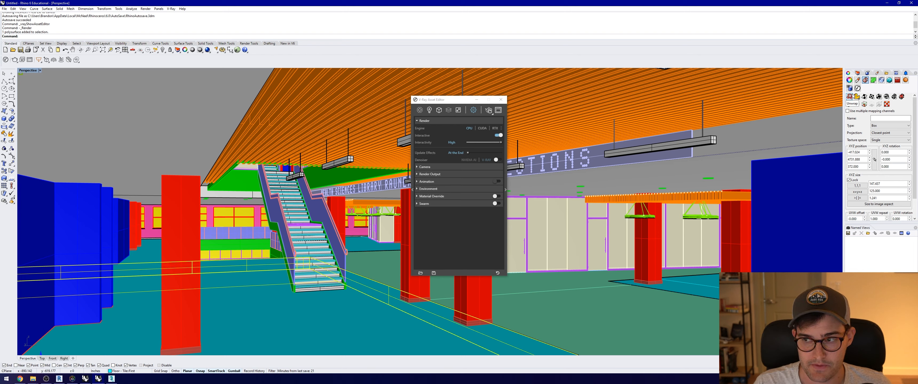
- Open the UV Editor for the tile floor, placing its rectangle in the empty area beside the building in the Top viewport
left_click(885, 106)
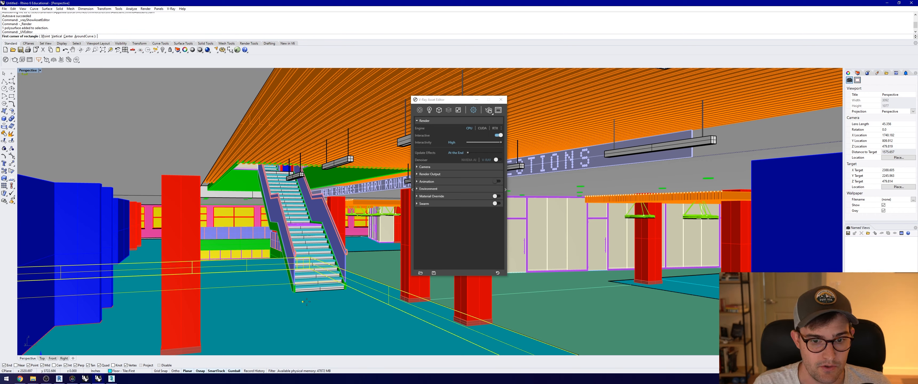
double_click(27, 71)
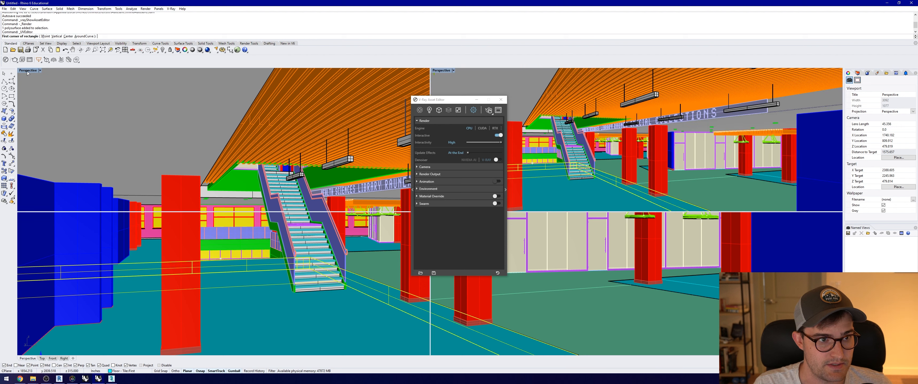
left_click(238, 121)
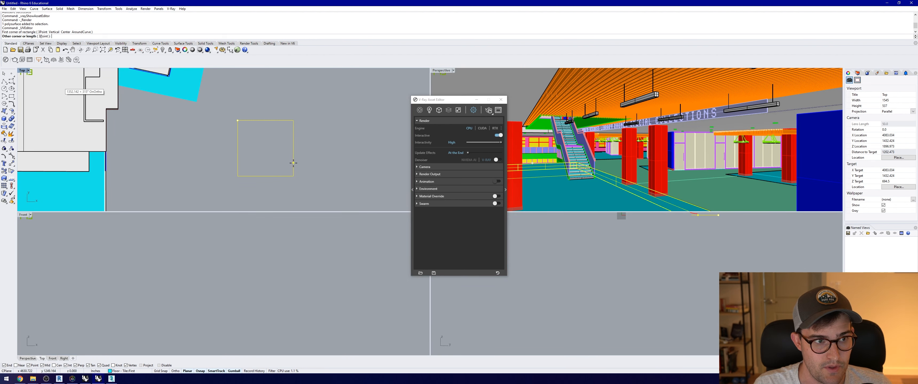
left_click(294, 164)
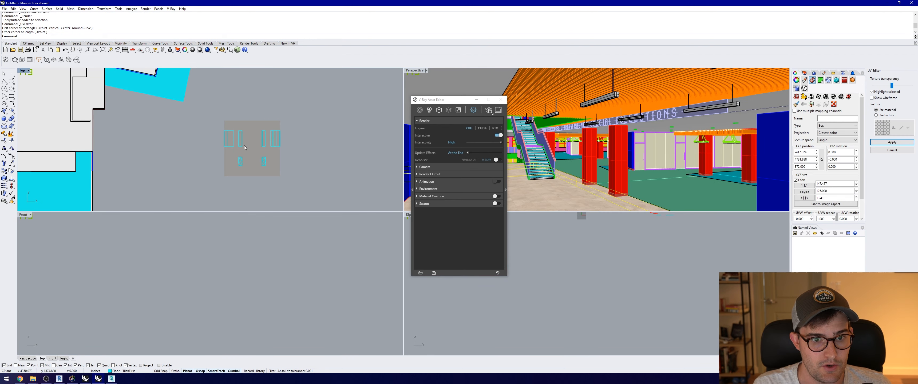
scroll(248, 146, "up", 3)
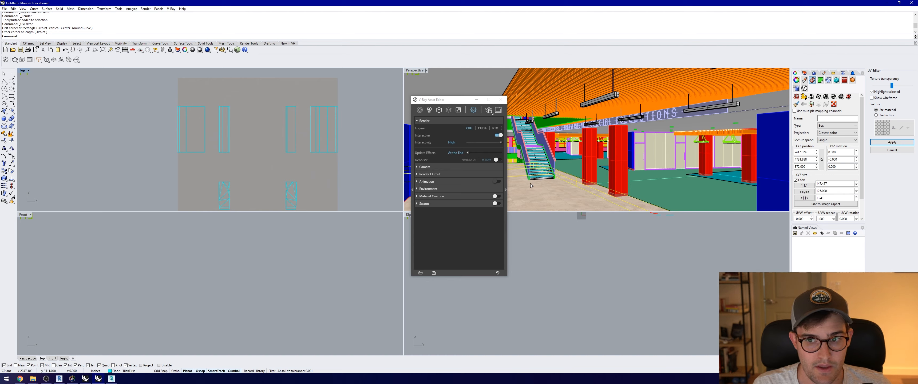
- Move the V-Ray Asset Editor clear of the model view and examine the floor's tile texture in Perspective
left_click_drag(462, 104, 379, 209)
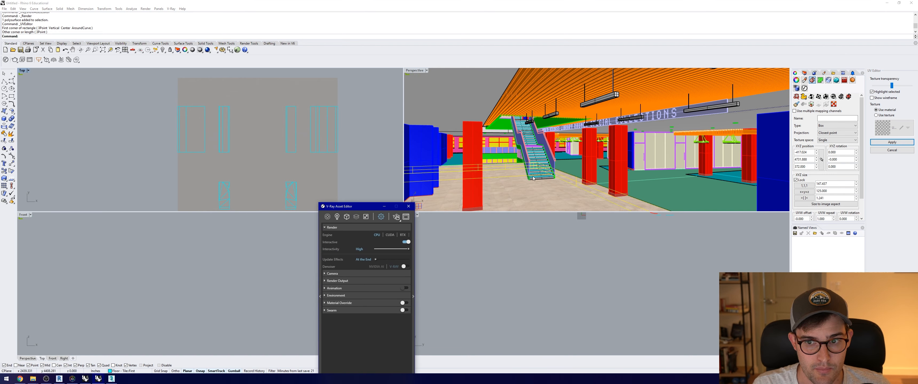
right_click_drag(537, 189, 535, 177)
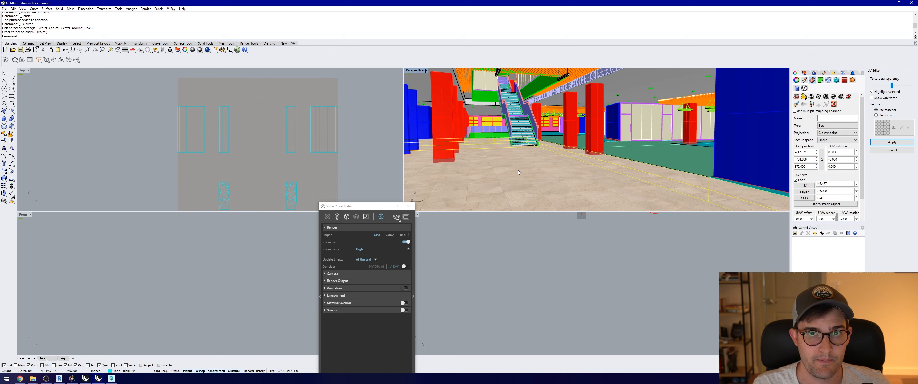
left_click_drag(355, 208, 96, 163)
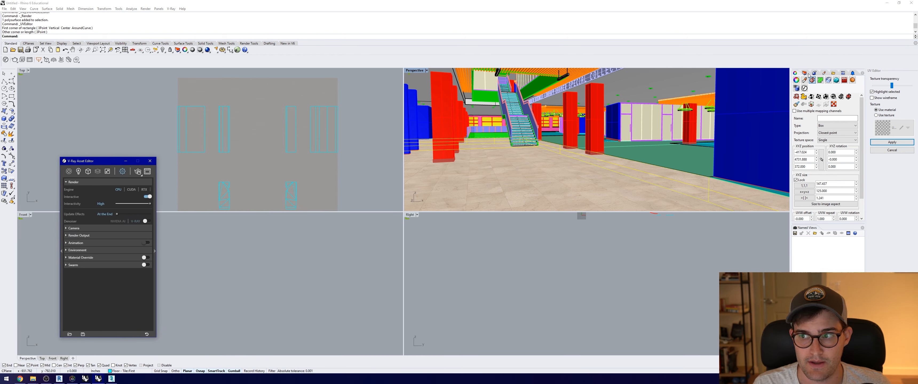
- Review the floor's Marble_Floor material and the available V-Ray material types, and maximize the Perspective viewport
left_click(804, 81)
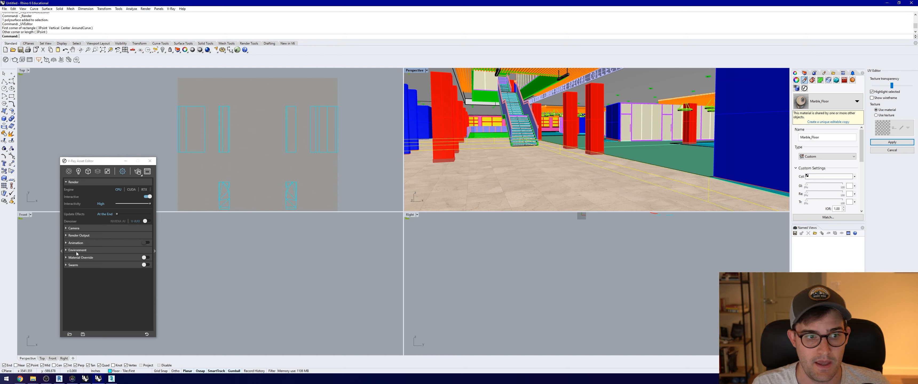
right_click(69, 172)
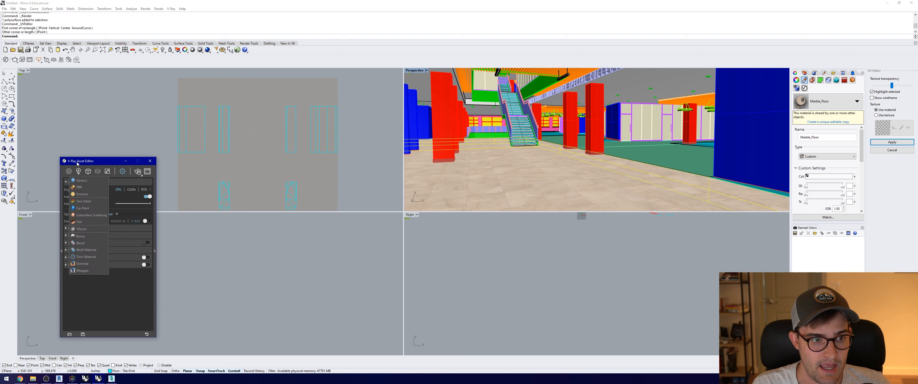
left_click(124, 315)
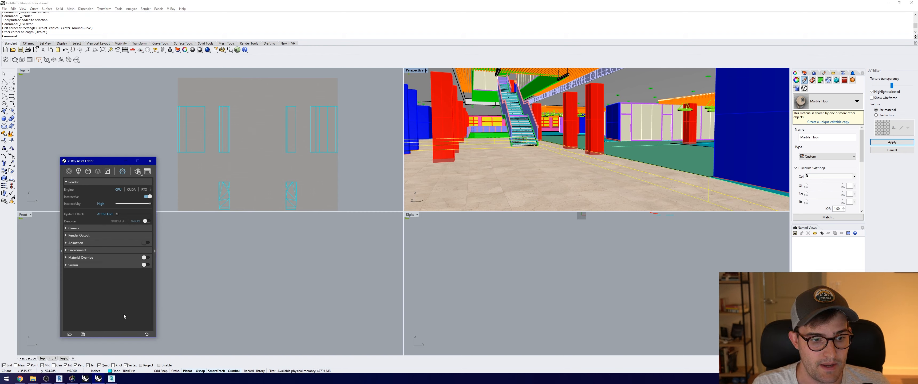
left_click(61, 252)
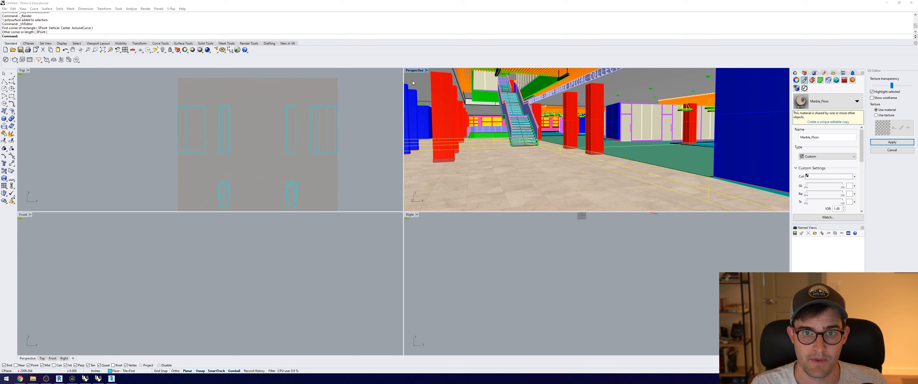
double_click(415, 70)
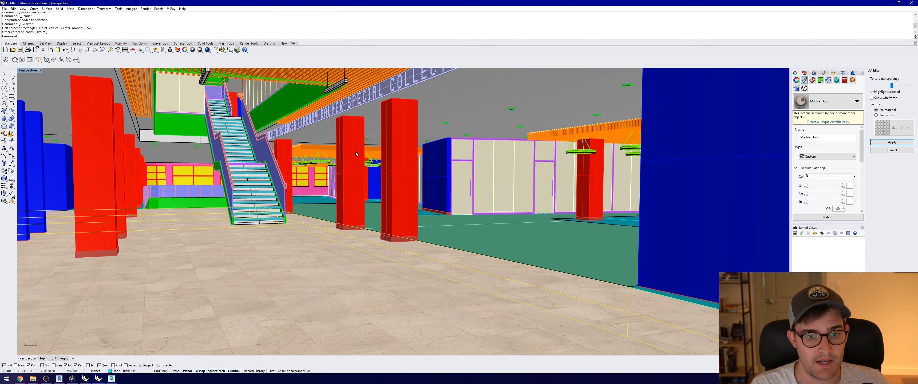
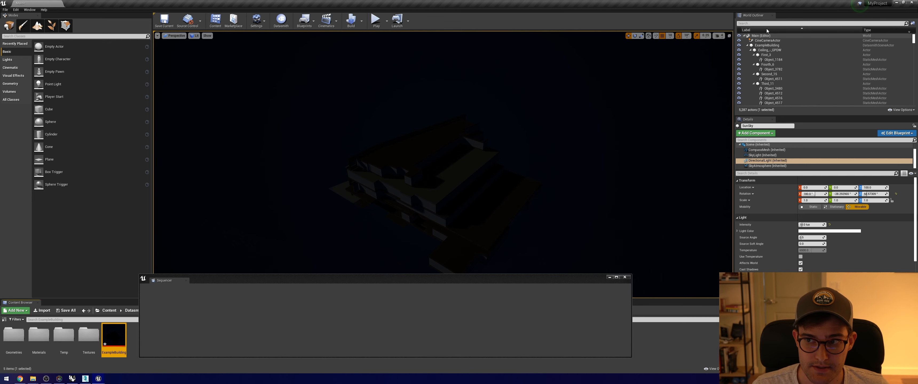
- In the Unreal Editor, find the Global_Exposure post process volume by searching the actors for "expos" and delete it despite its references
left_click(745, 23)
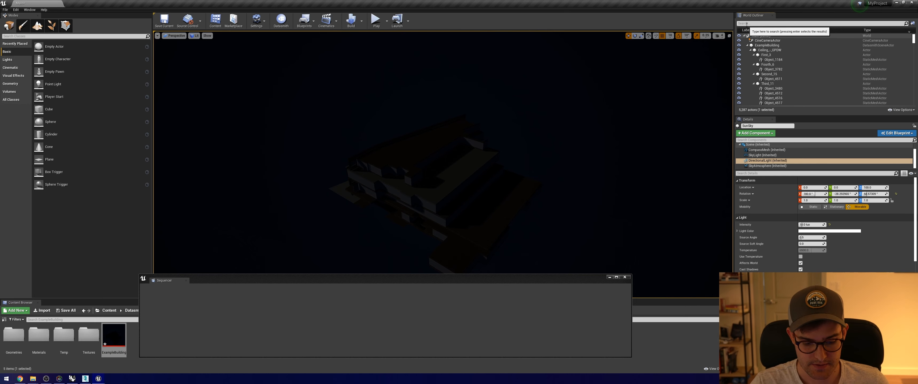
type("expos")
left_click(767, 46)
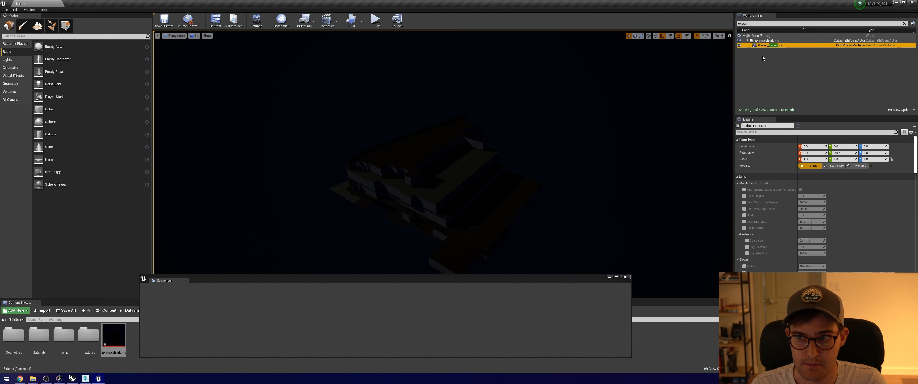
key("Delete")
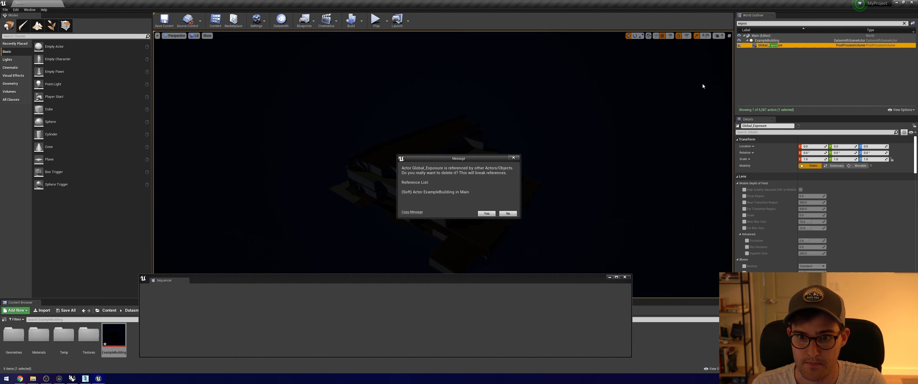
left_click(481, 213)
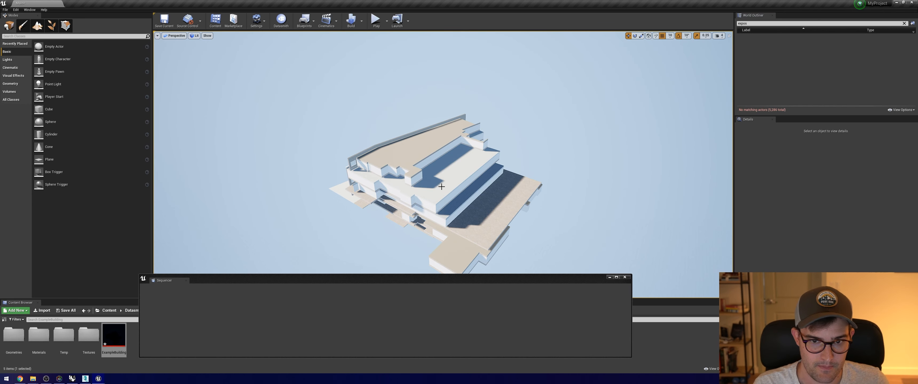
- Select a window pane on the top floor of the building's long facade
right_click_drag(439, 185, 439, 114)
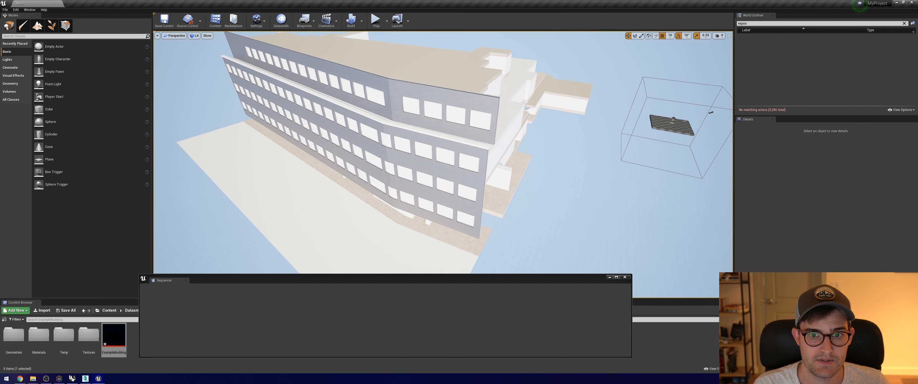
left_click(438, 114)
left_click(438, 110)
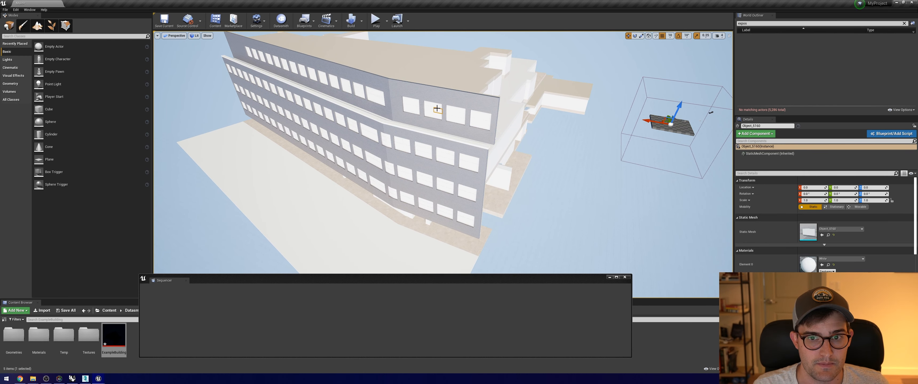
- Select another pane in the same top-floor window row and examine the facade from closer up
left_click(438, 107)
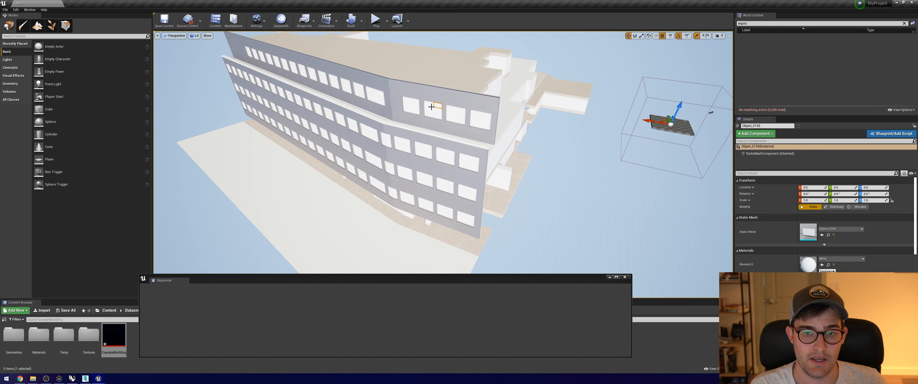
key("a")
right_click_drag(432, 107, 491, 97)
key("w")
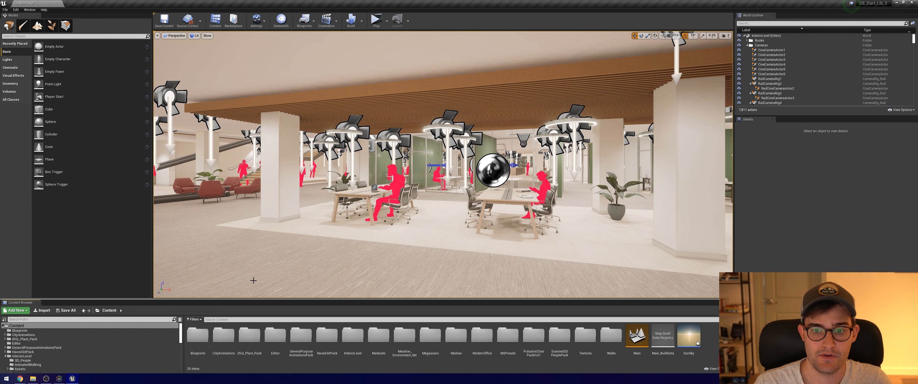
- Inspect the sphere reflection capture at the study tables and several ceiling spot lights, and clear the selection
left_click(496, 170)
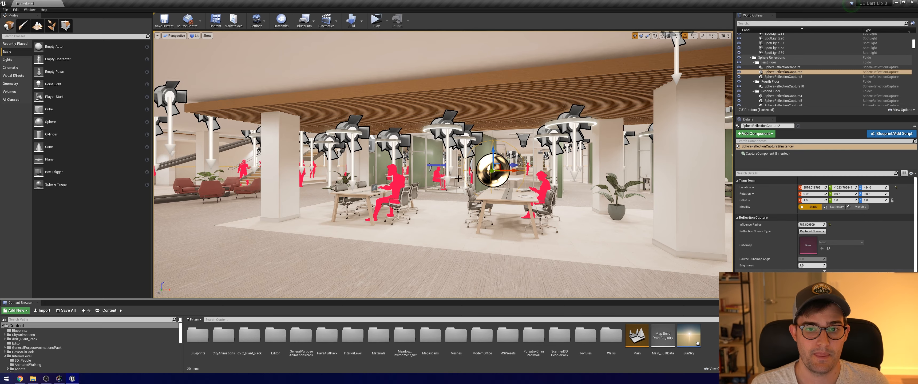
right_click_drag(459, 156, 414, 141)
left_click(416, 61)
left_click(347, 117)
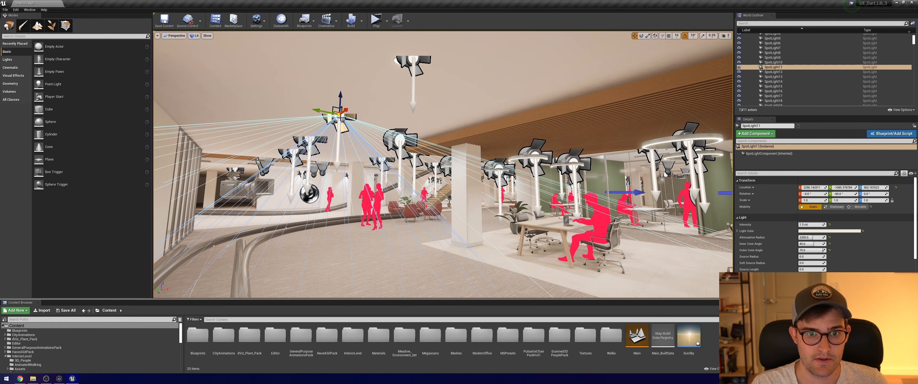
left_click(317, 140)
left_click(402, 136)
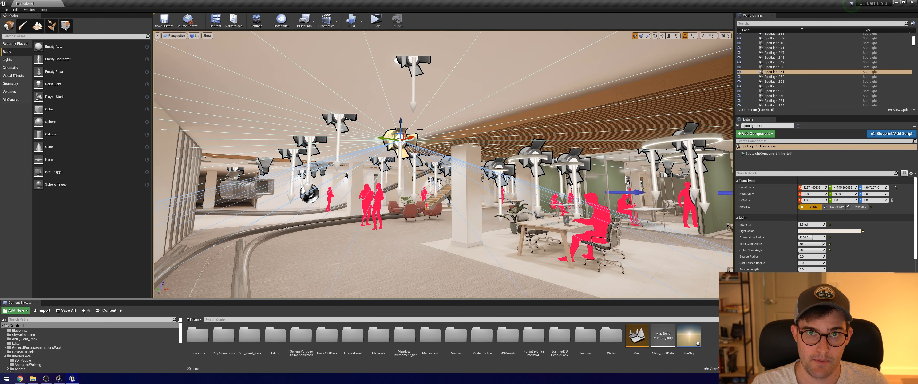
right_click_drag(420, 129, 452, 148)
key("Escape")
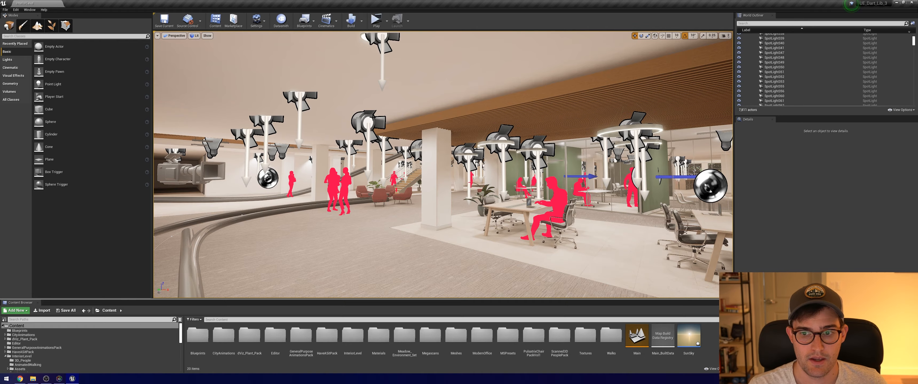
- Show the lounge area and glass meeting rooms in the Lightmap Density view mode
right_click_drag(398, 142, 372, 87)
key("w")
key("a")
key("w")
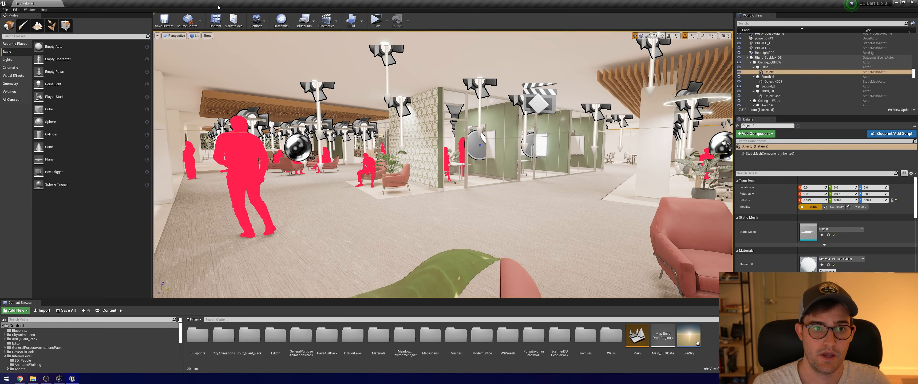
left_click(197, 36)
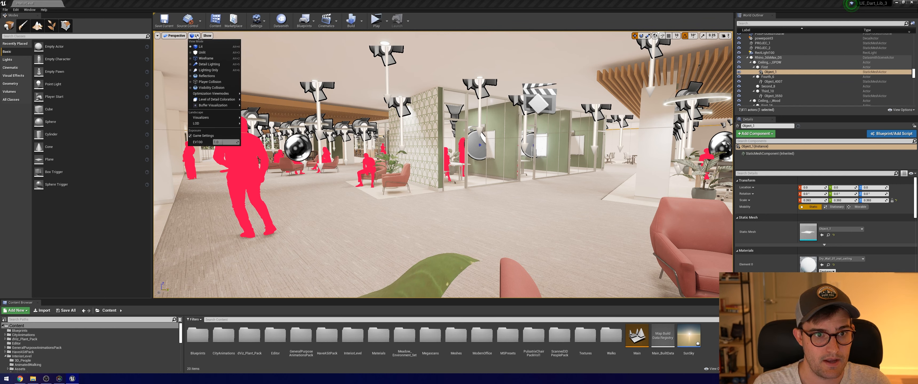
mouse_move(213, 95)
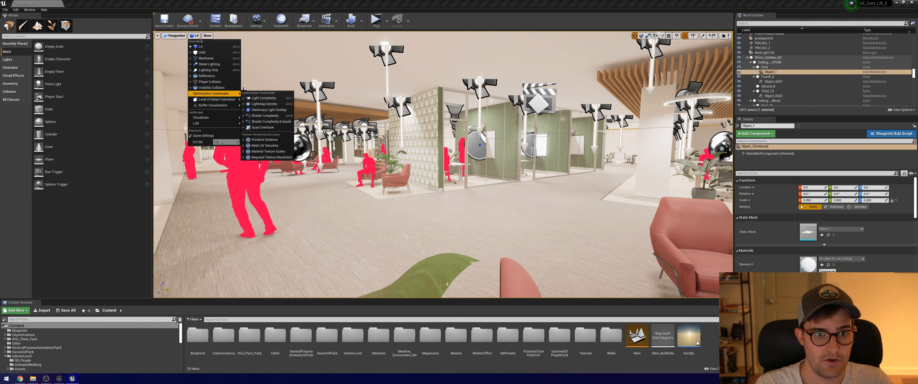
left_click(259, 104)
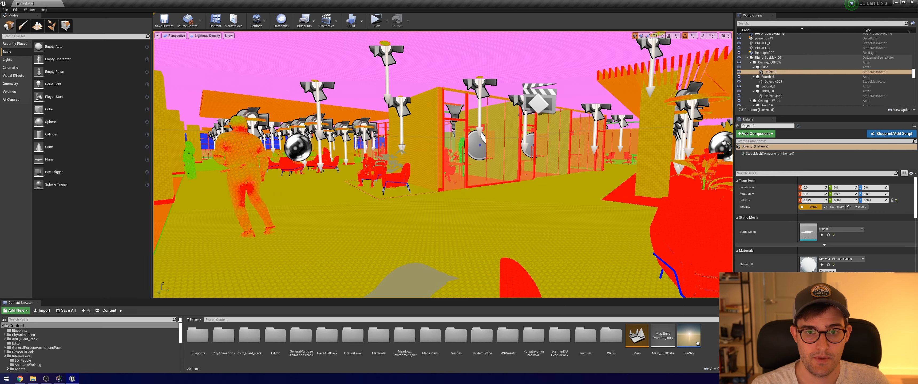
- Select the first-floor carpet floor and examine its lightmap density grid
right_click_drag(402, 145, 376, 145)
key("d")
key("w")
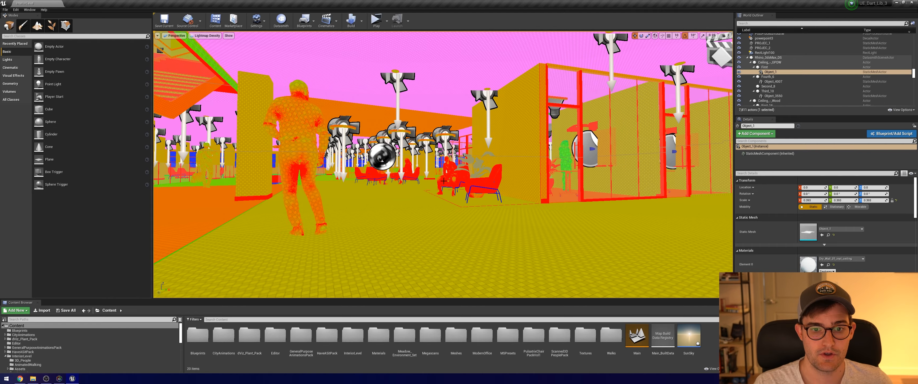
left_click(392, 218)
scroll(392, 218, "up", 3)
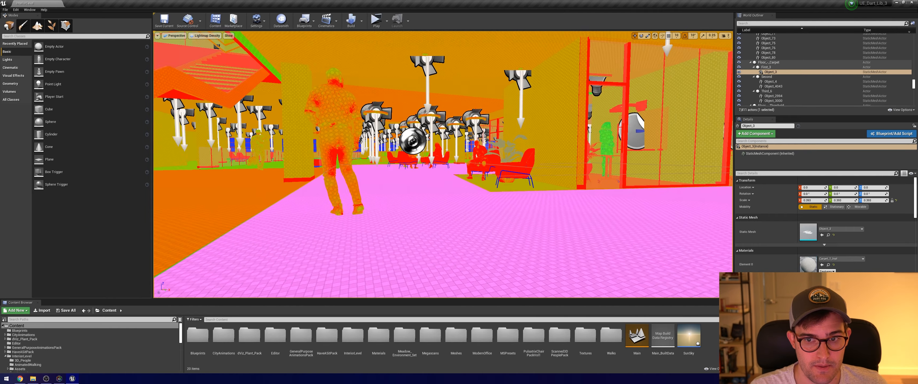
- For the standing figure beside the potted plant, filter the details by "lightmap" and override its light map resolution with 500
key("w")
right_click_drag(392, 217, 444, 204)
key("w")
left_click(382, 178)
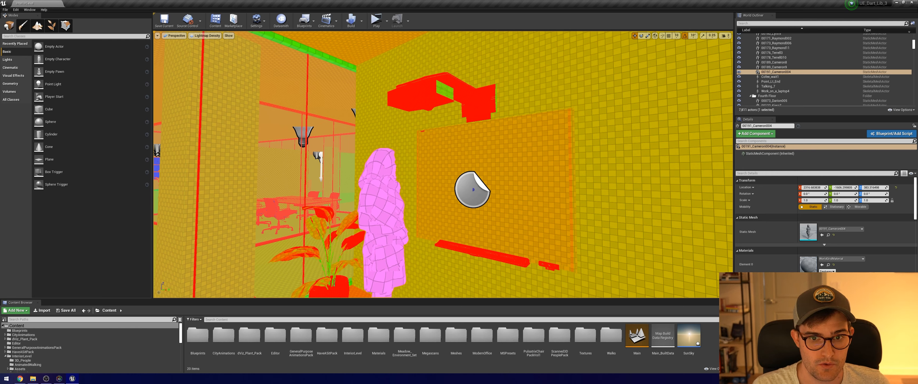
left_click(384, 170)
left_click(385, 183)
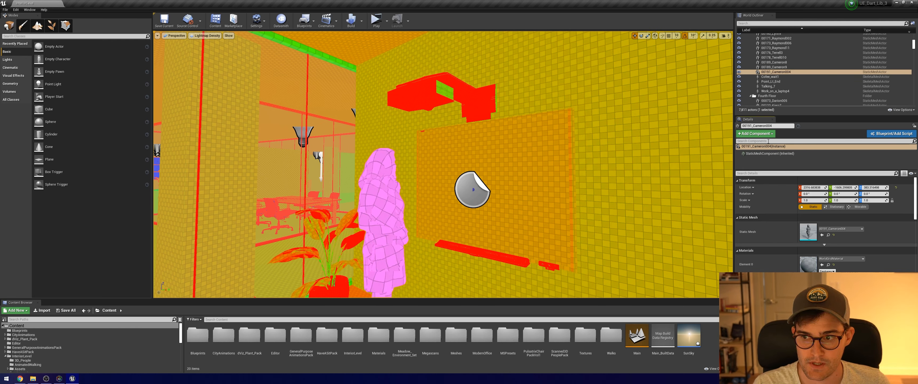
left_click(752, 174)
type("lightmap")
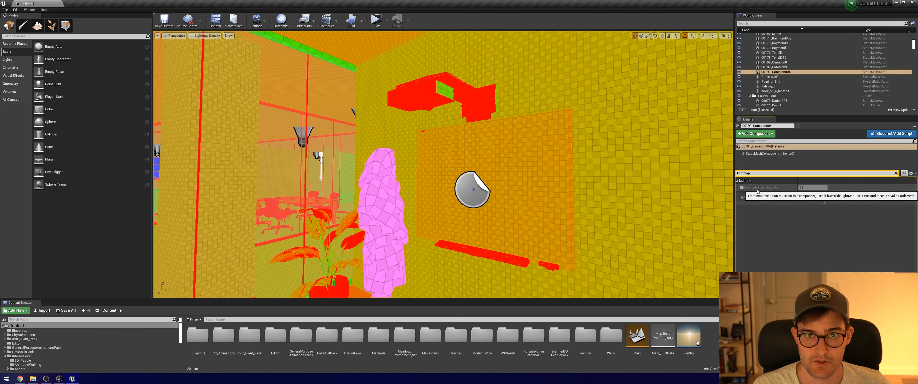
left_click(742, 188)
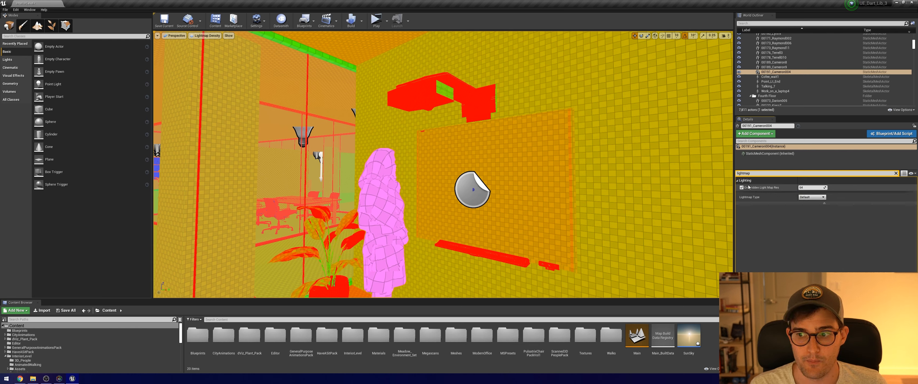
left_click(809, 188)
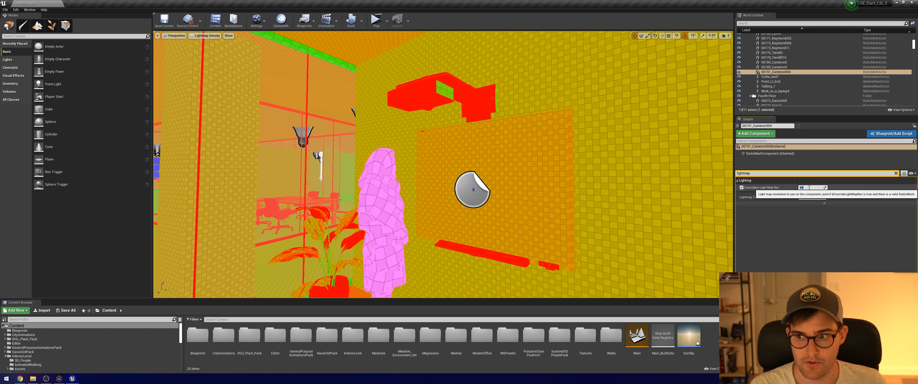
type("500")
key("Return")
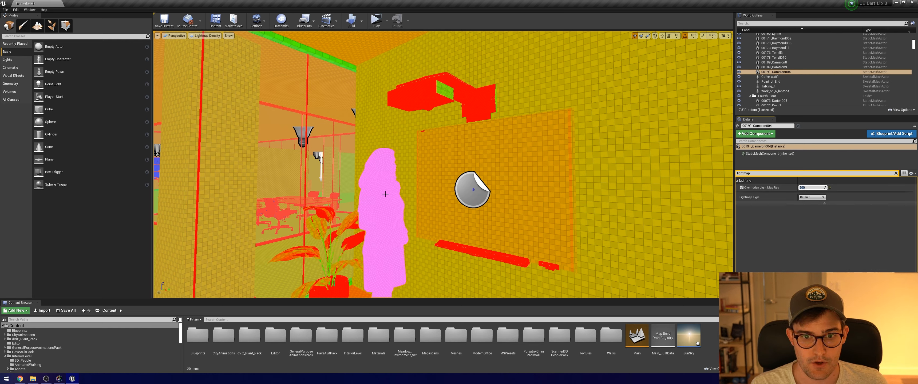
- Select the wall behind the figure and review the lightmap density across the main hall and staircase
left_click(404, 156)
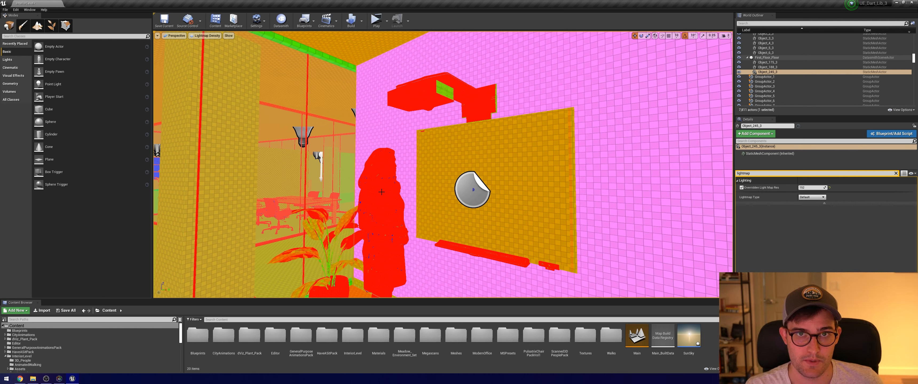
key("s")
right_click_drag(381, 193, 355, 204)
key("s")
key("s")
key("s")
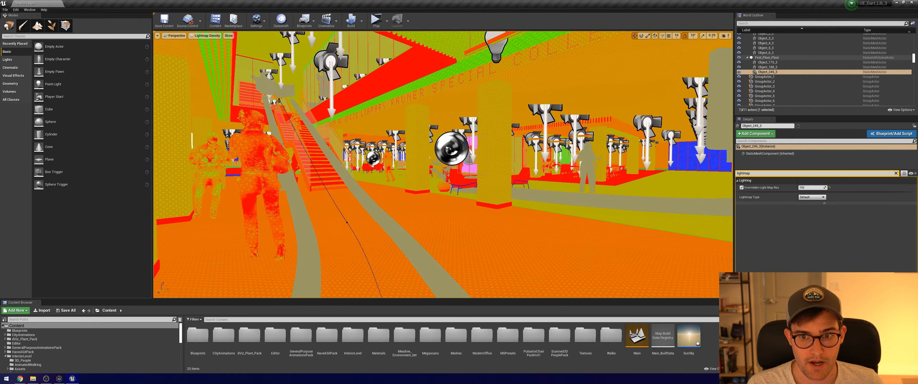
key("d")
right_click_drag(414, 183, 414, 182)
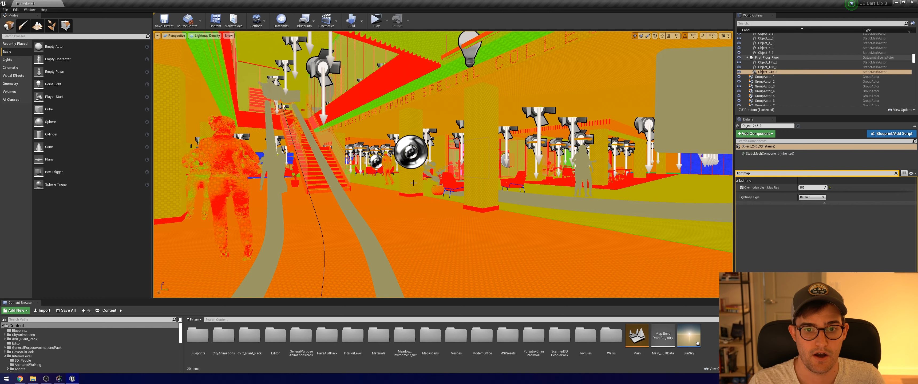
- Return the viewport to Lit mode and look over the hall with the camera rig and rails
key("alt+4")
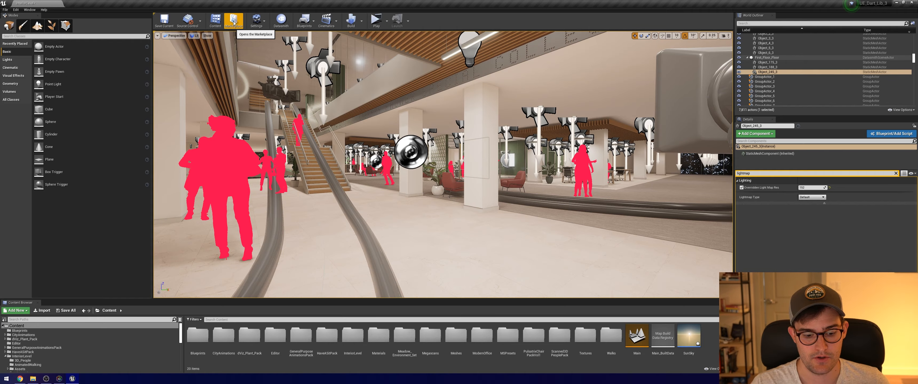
right_click_drag(443, 164, 312, 173)
key("w")
key("s")
key("s")
right_click_drag(445, 138, 515, 136)
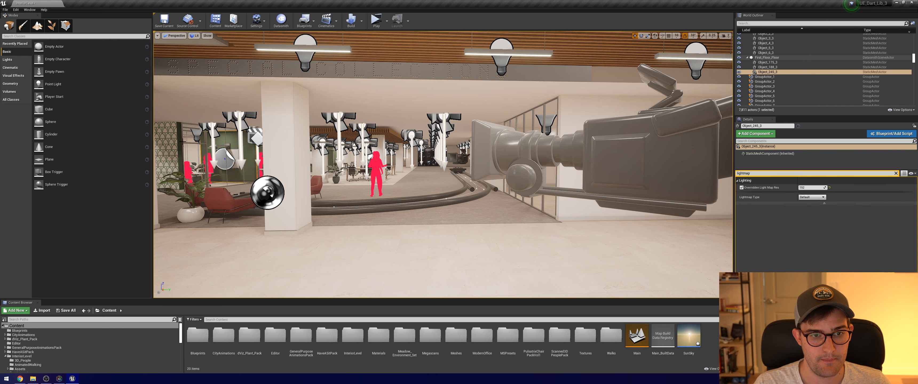
- Split the viewport into two side-by-side panes and frame the column and lounge seating in the narrower one
left_click(162, 42)
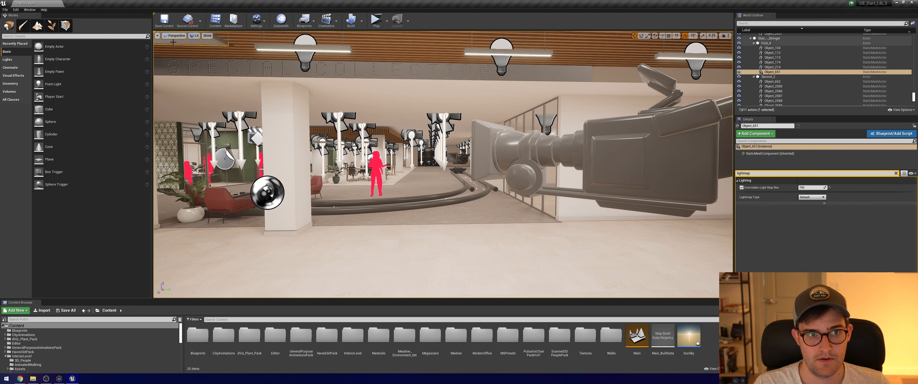
left_click(157, 36)
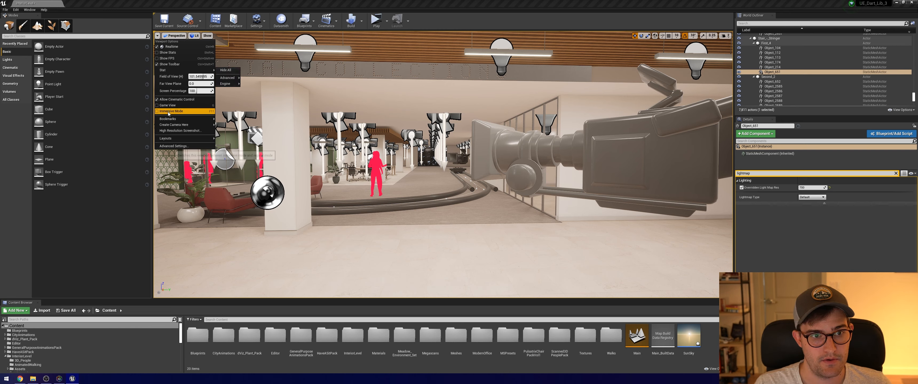
mouse_move(168, 139)
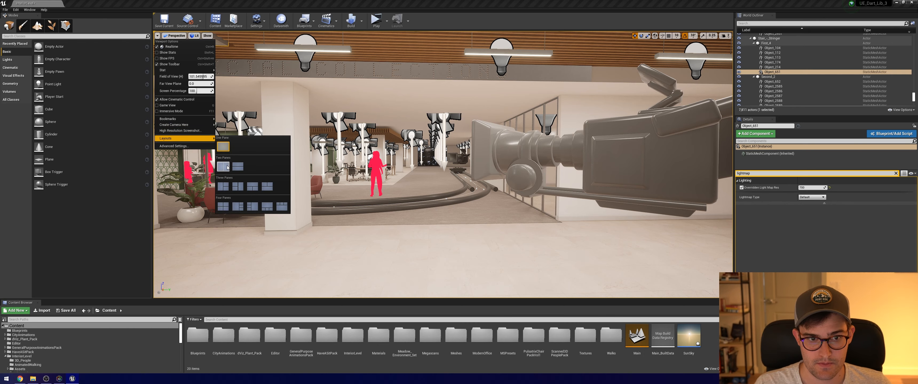
left_click(223, 167)
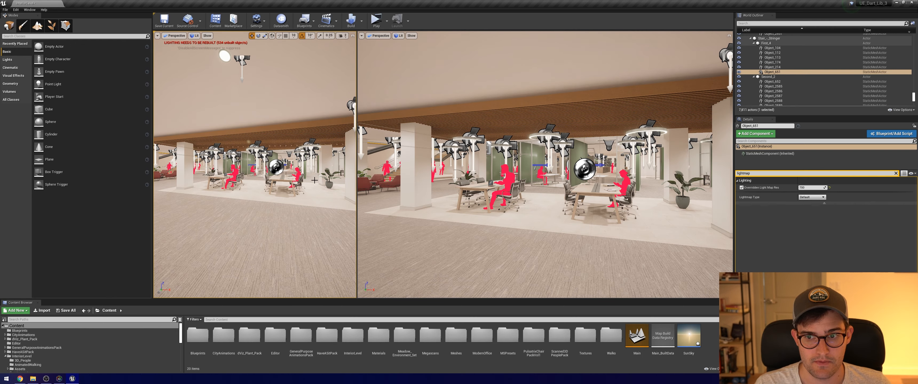
right_click_drag(310, 171, 285, 169)
key("g")
key("g")
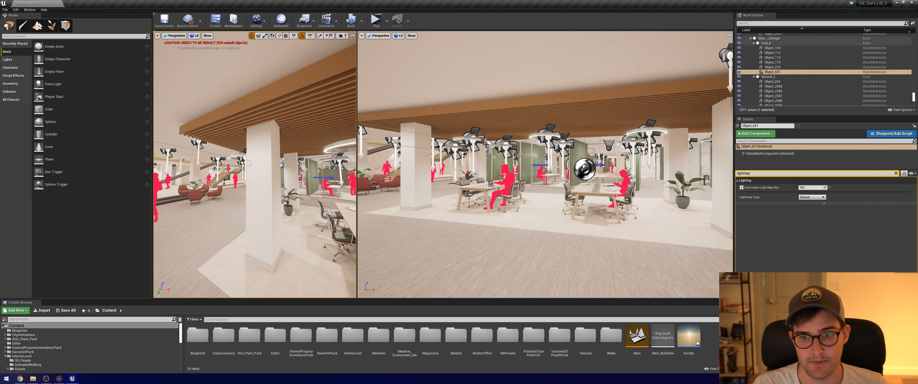
- Open the Master1 sequence from the InteriorLevel Cinematic folder
double_click(356, 336)
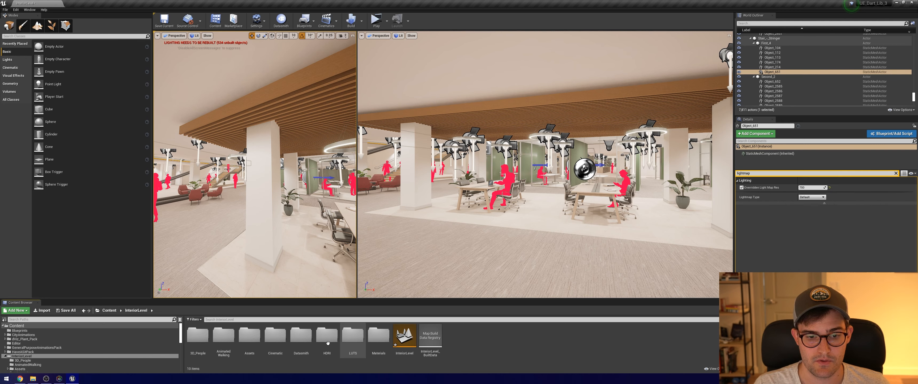
double_click(275, 338)
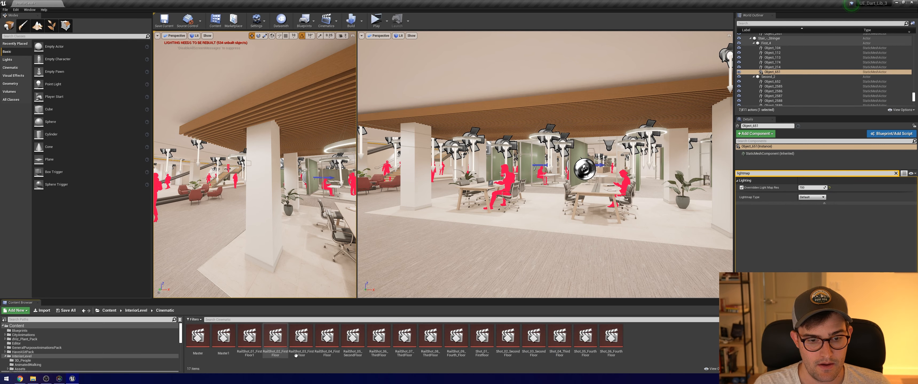
double_click(224, 337)
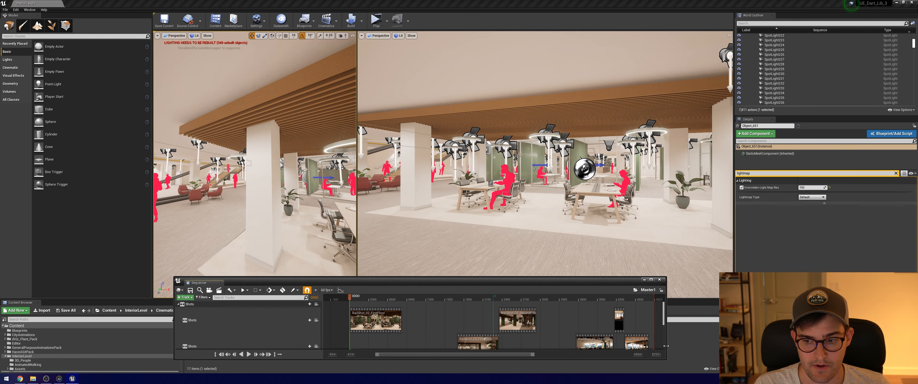
- Enlarge the Sequencer window and place the playhead within the first rail shot
left_click_drag(666, 346, 719, 347)
left_click_drag(581, 277, 581, 230)
left_click(406, 251)
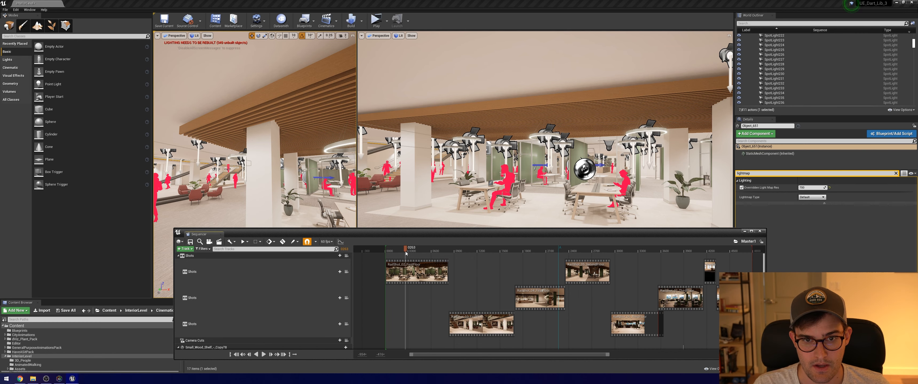
- Lock the larger viewport to the camera of the first Shots track
left_click(379, 36)
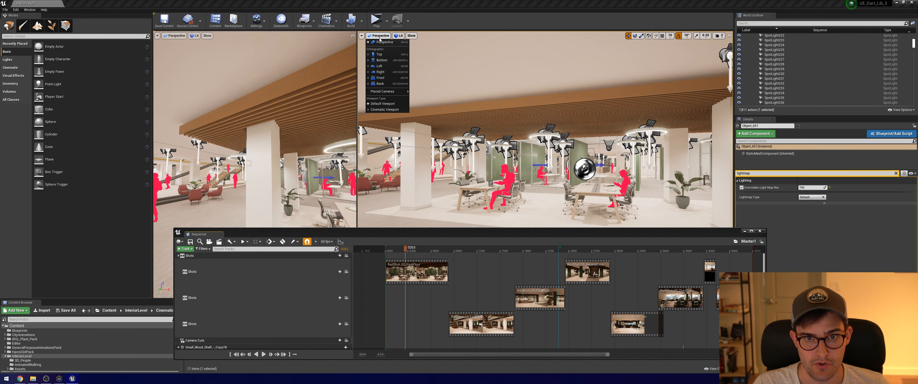
left_click(352, 226)
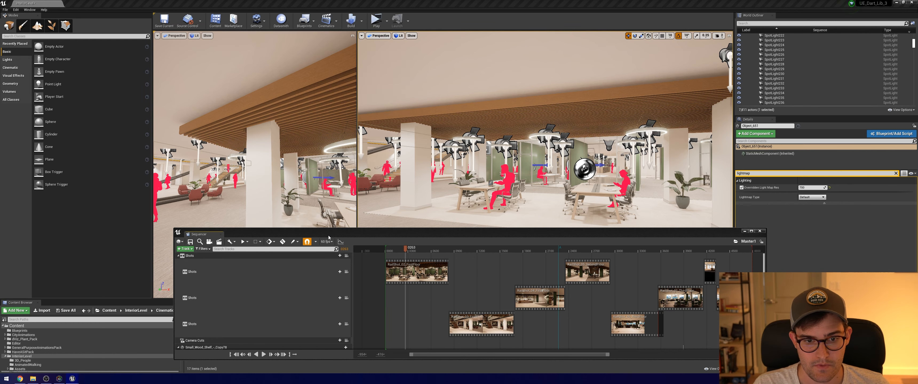
left_click(346, 257)
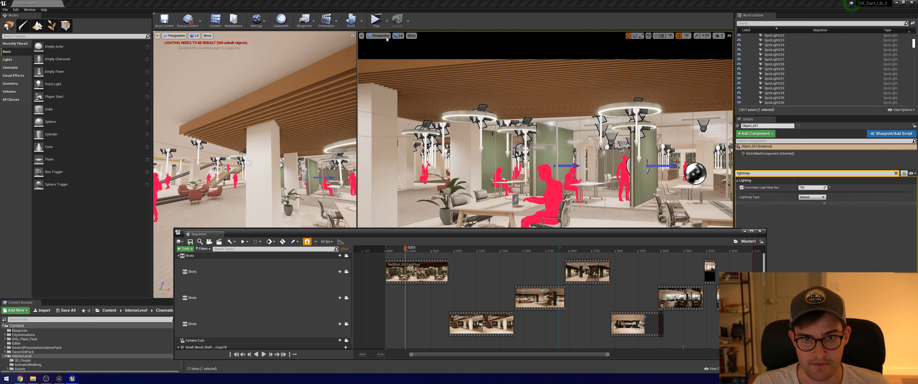
- Turn on Game View in the larger camera-locked viewport and scrub the sequence to the second clip of the first Shots track
left_click(362, 36)
left_click(372, 105)
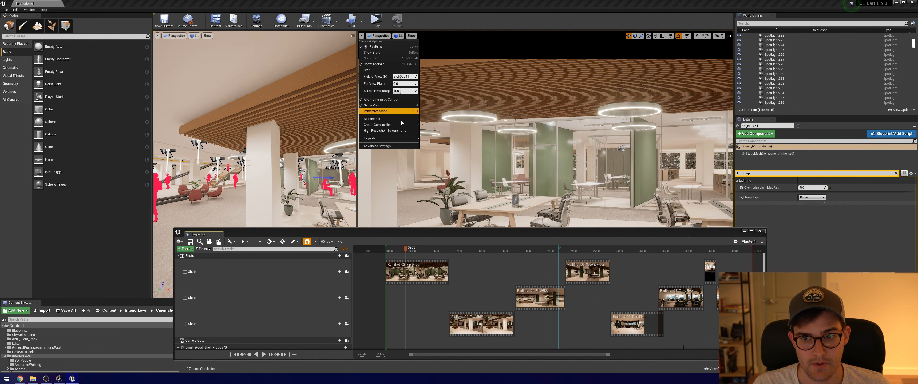
mouse_move(402, 120)
left_click(503, 9)
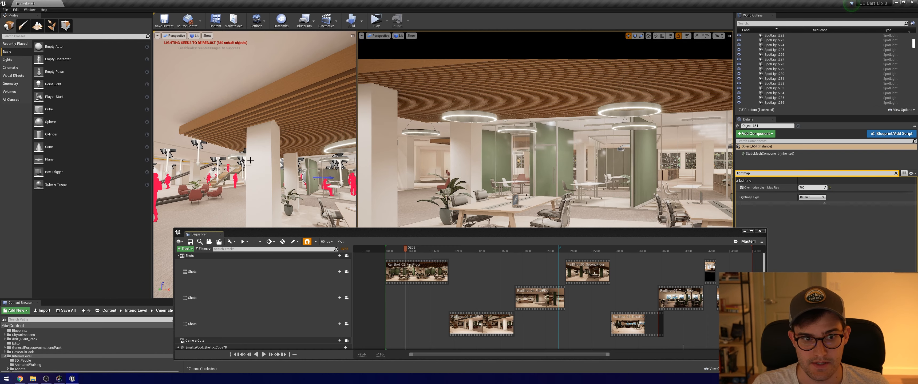
right_click_drag(250, 161, 218, 175)
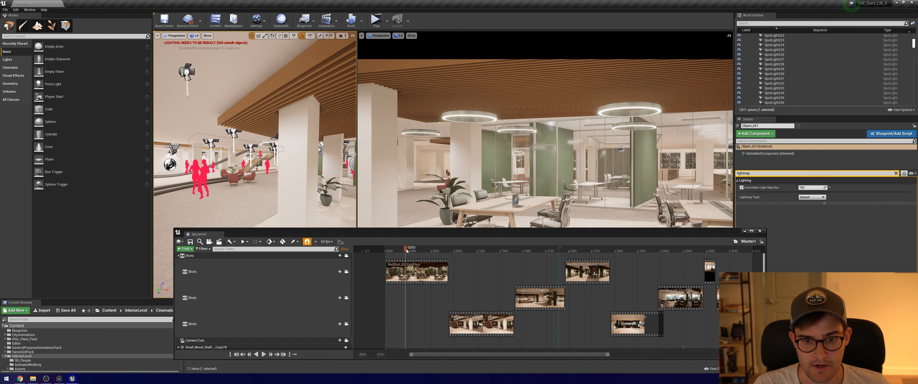
left_click_drag(407, 250, 581, 267)
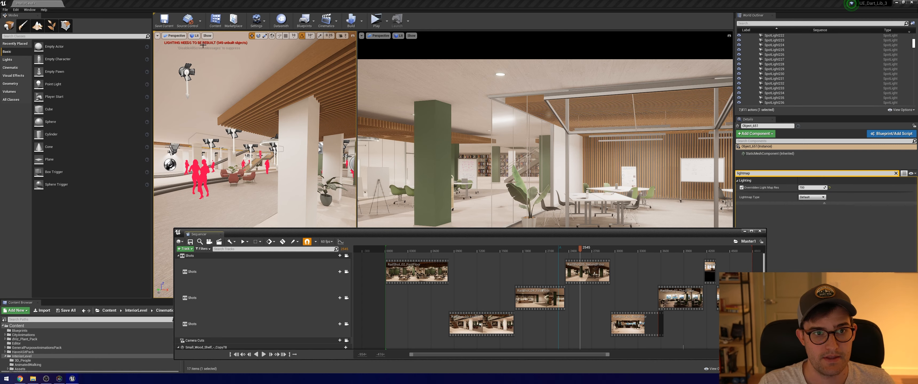
- Switch the viewport layout back to a single pane and frame the tables and lounge seating under the wood ceiling
left_click(175, 35)
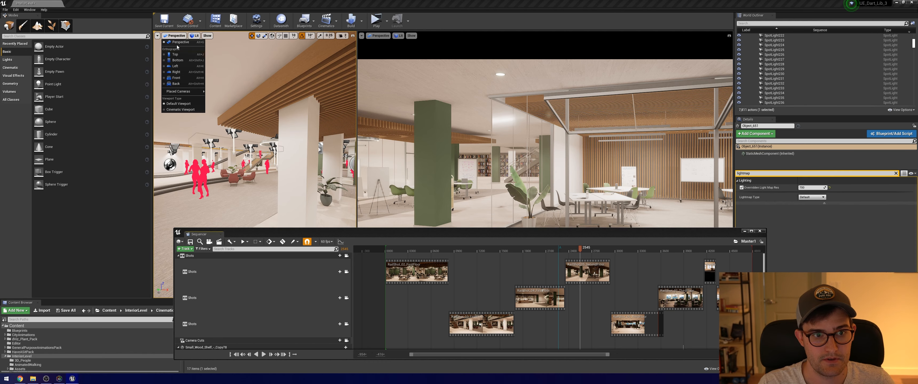
left_click(157, 35)
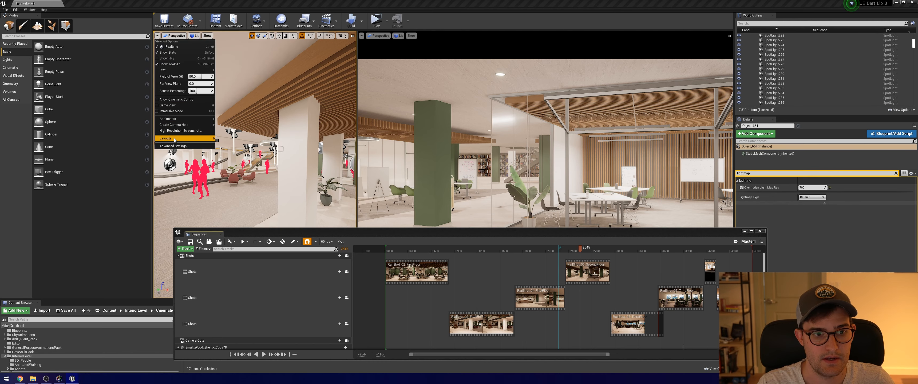
mouse_move(189, 139)
left_click(224, 146)
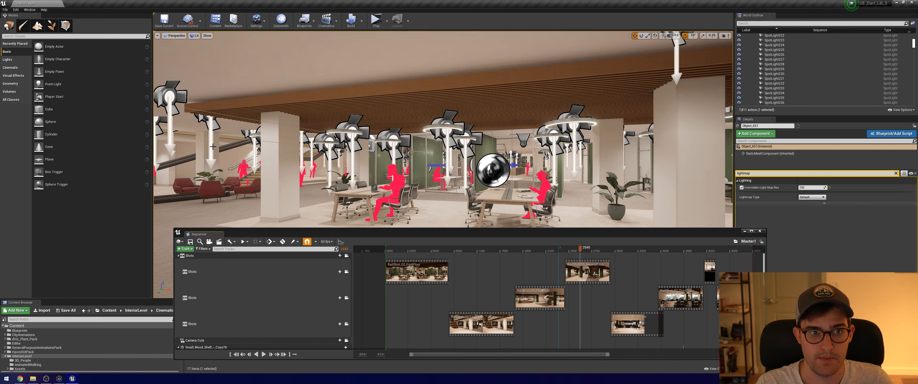
right_click_drag(282, 105, 276, 116)
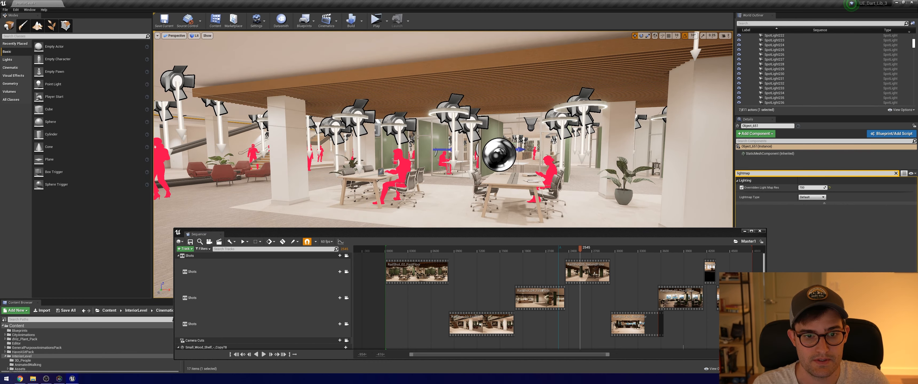
- Select the foreground wood table and shift it slightly sideways, away from the potted plant
left_click(290, 160)
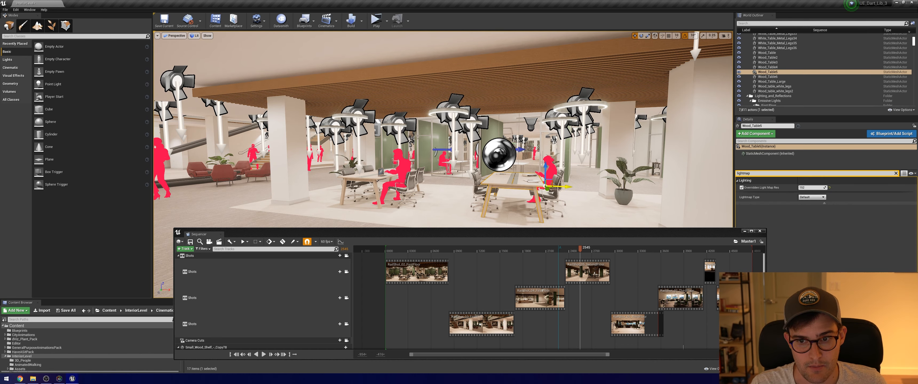
left_click(551, 188)
left_click_drag(551, 188, 544, 188)
- Turn on Realtime display for the single viewport and review the available lighting build options without starting a build
left_click(157, 35)
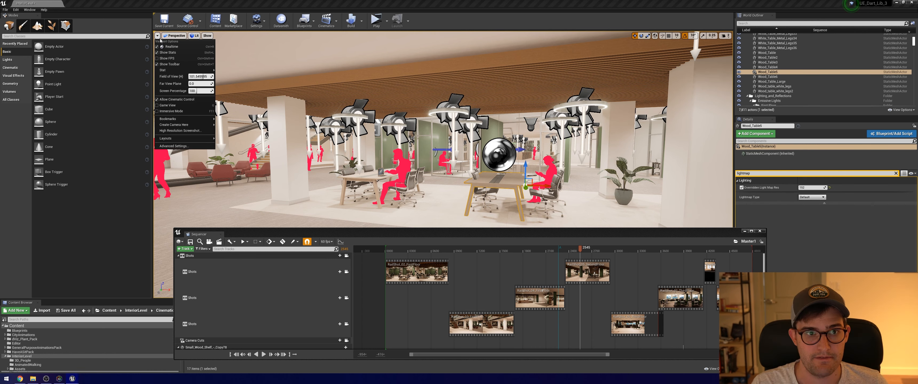
left_click(166, 47)
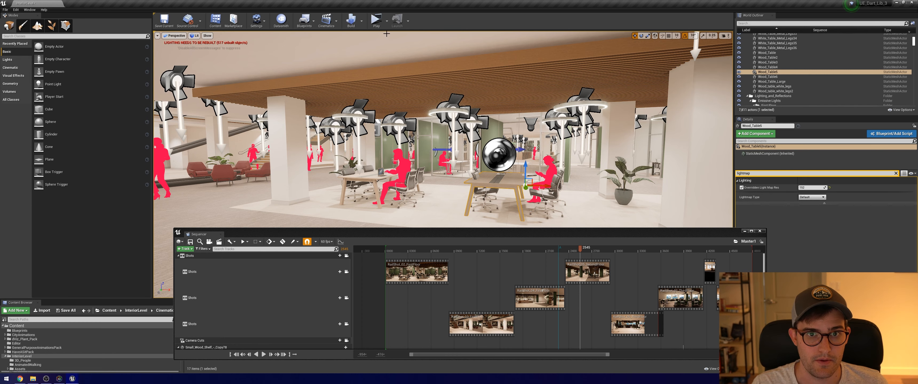
left_click(361, 23)
mouse_move(369, 44)
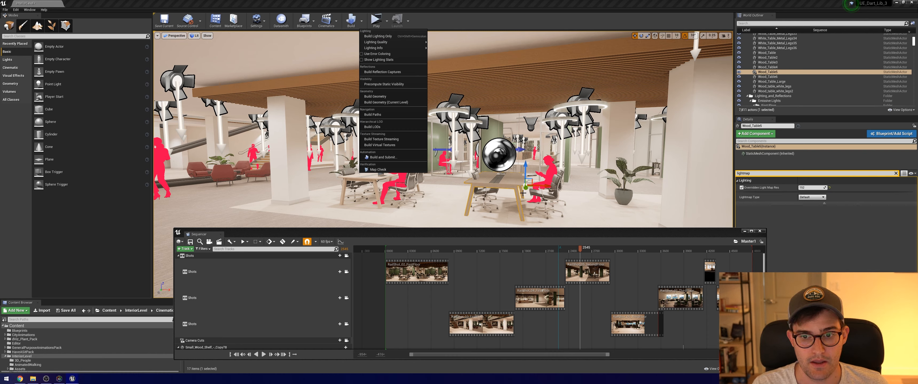
left_click(474, 14)
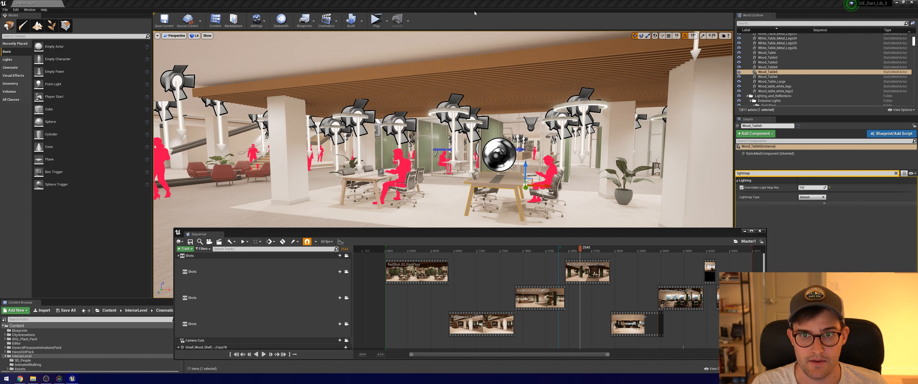